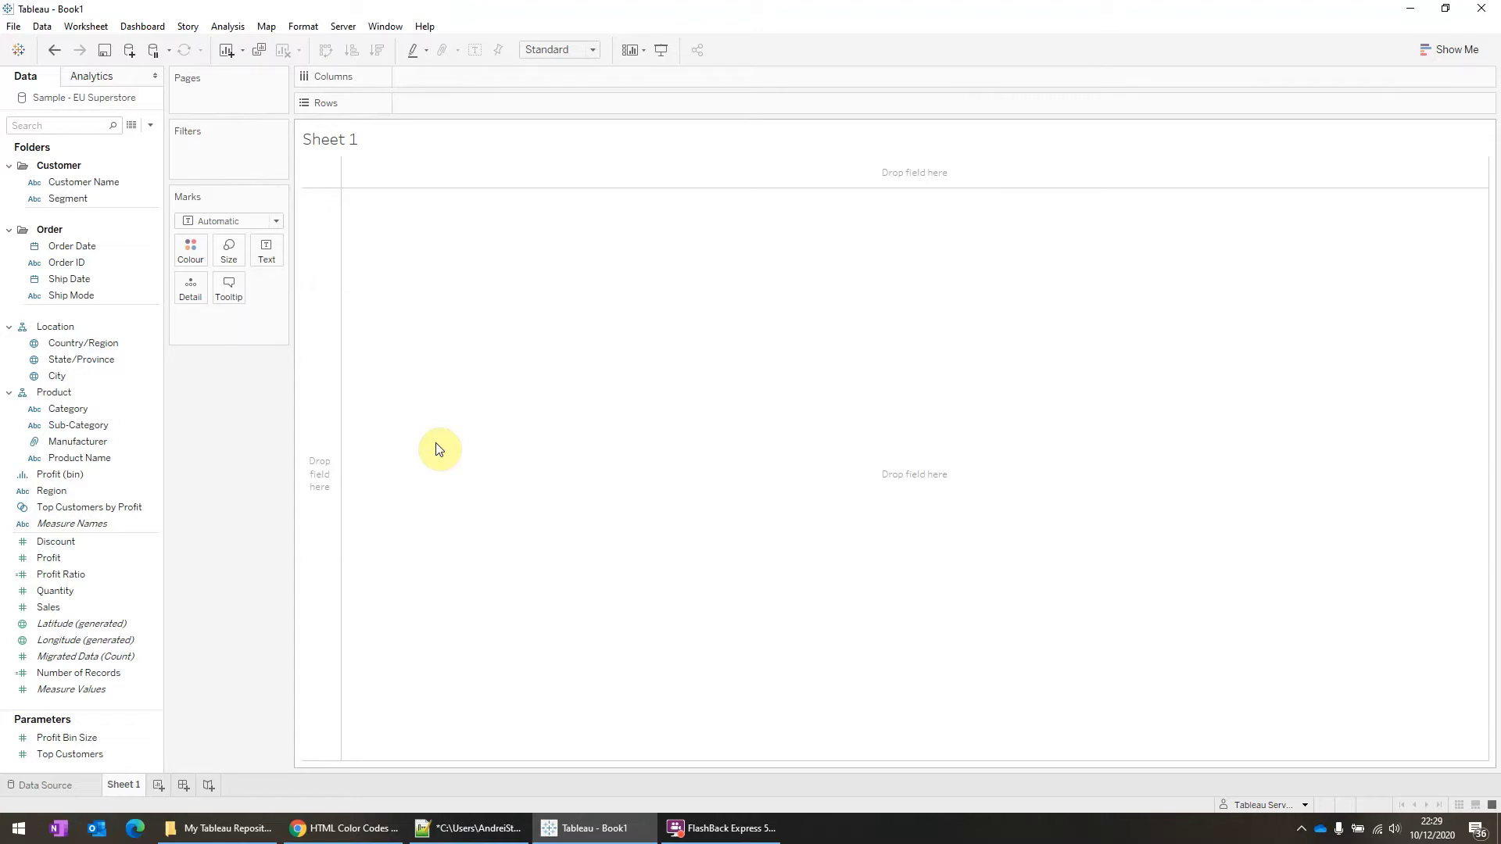
- Colour the marks by Category, browse the Edit Colours palette list, then discard the changes
left_click_drag(119, 405, 195, 249)
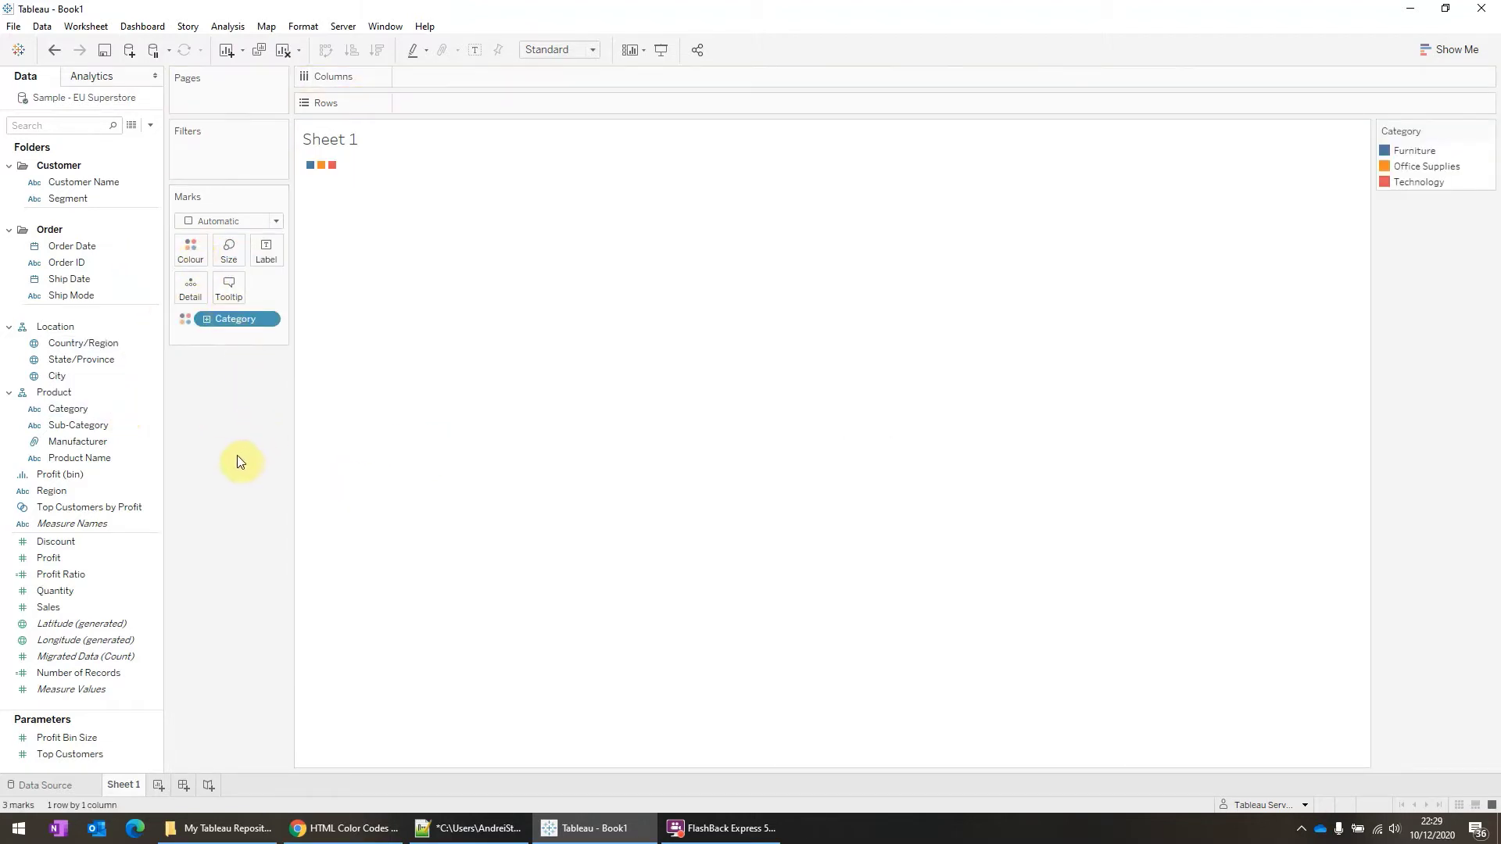
left_click(190, 250)
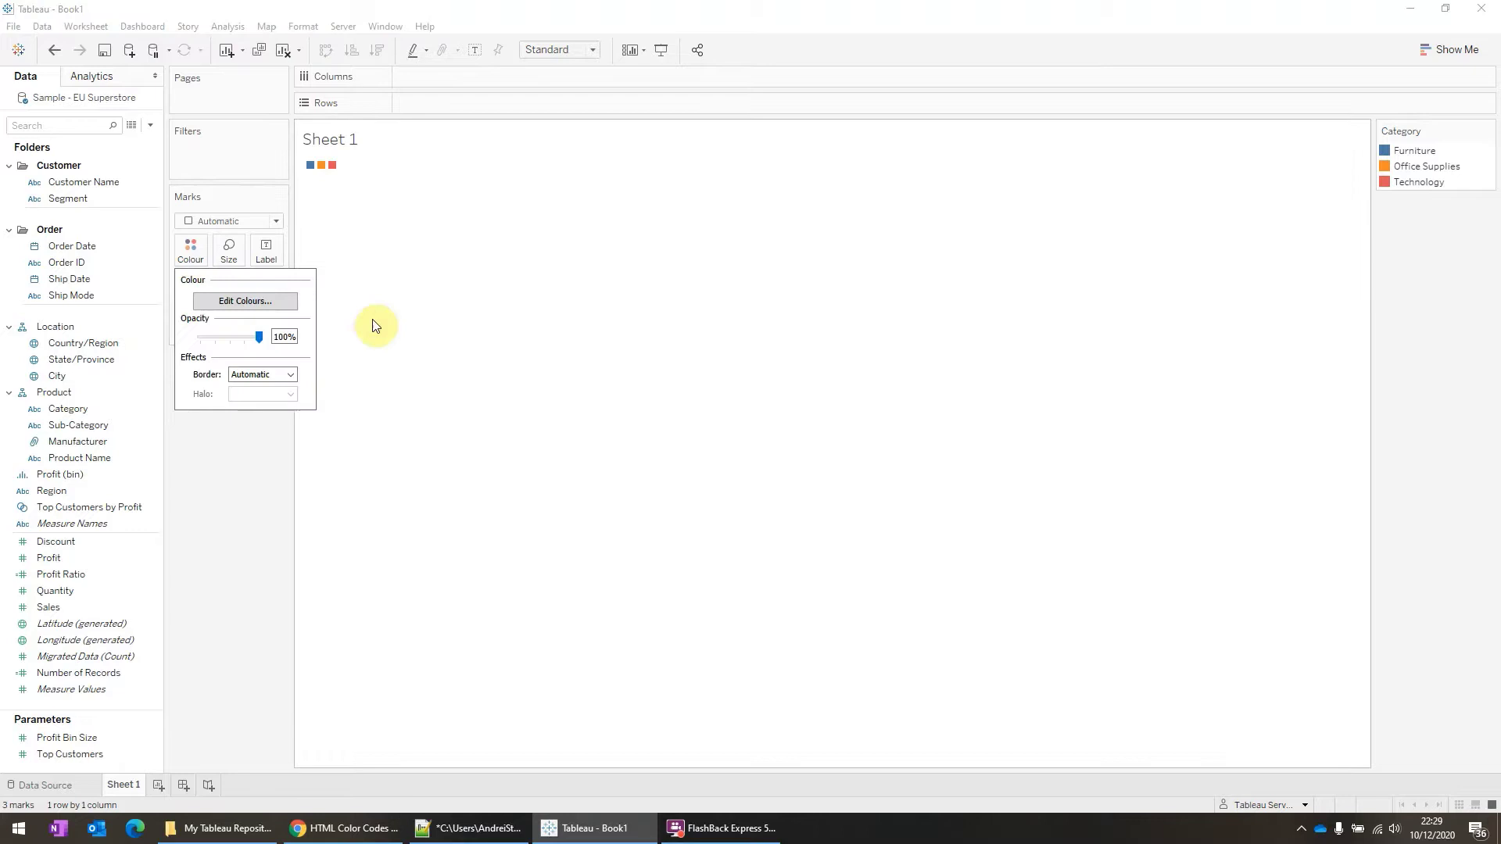
left_click(274, 303)
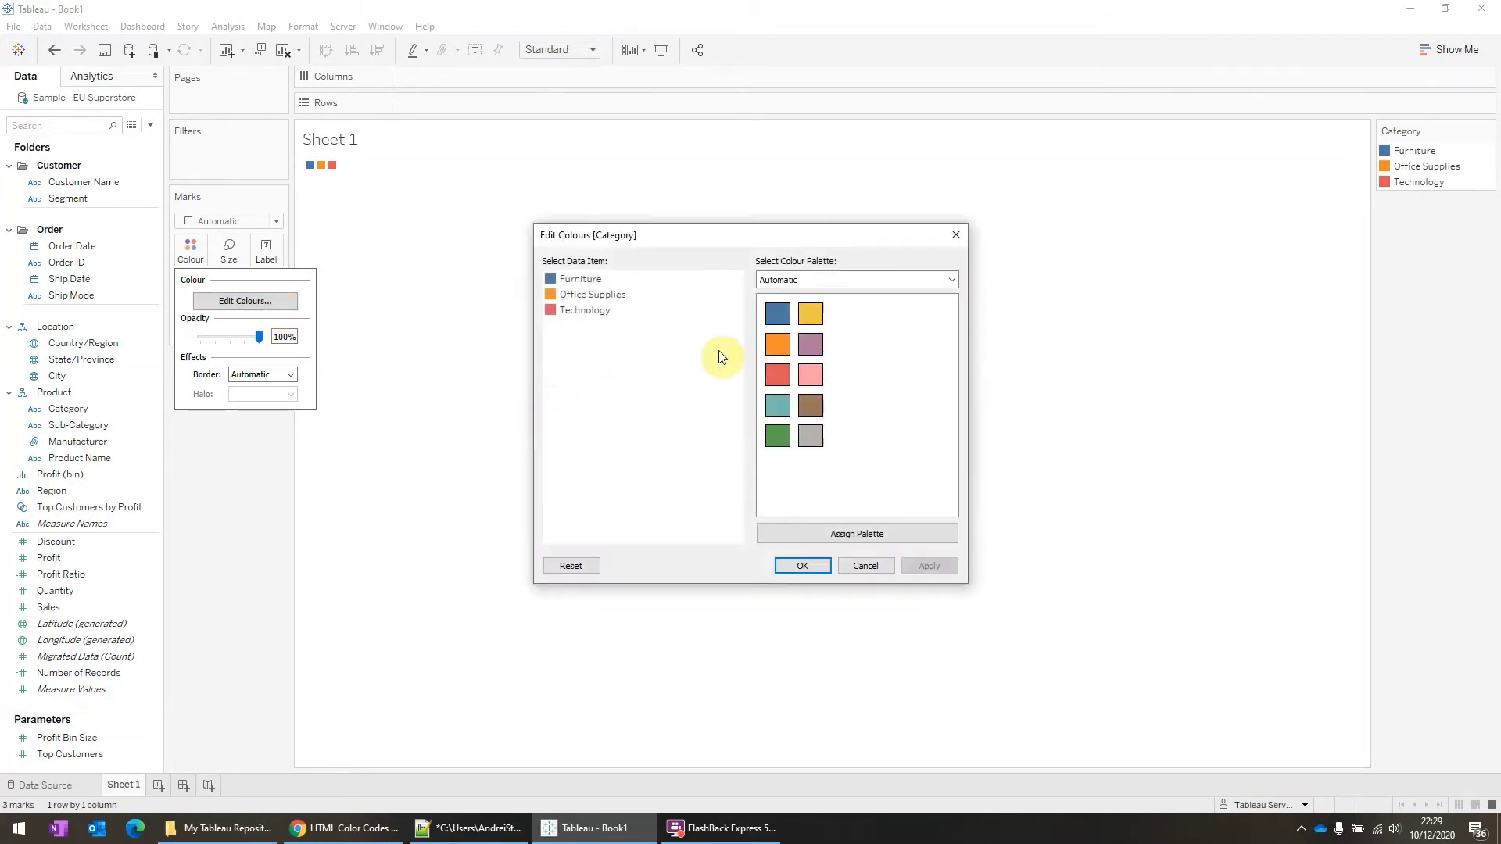
left_click(857, 283)
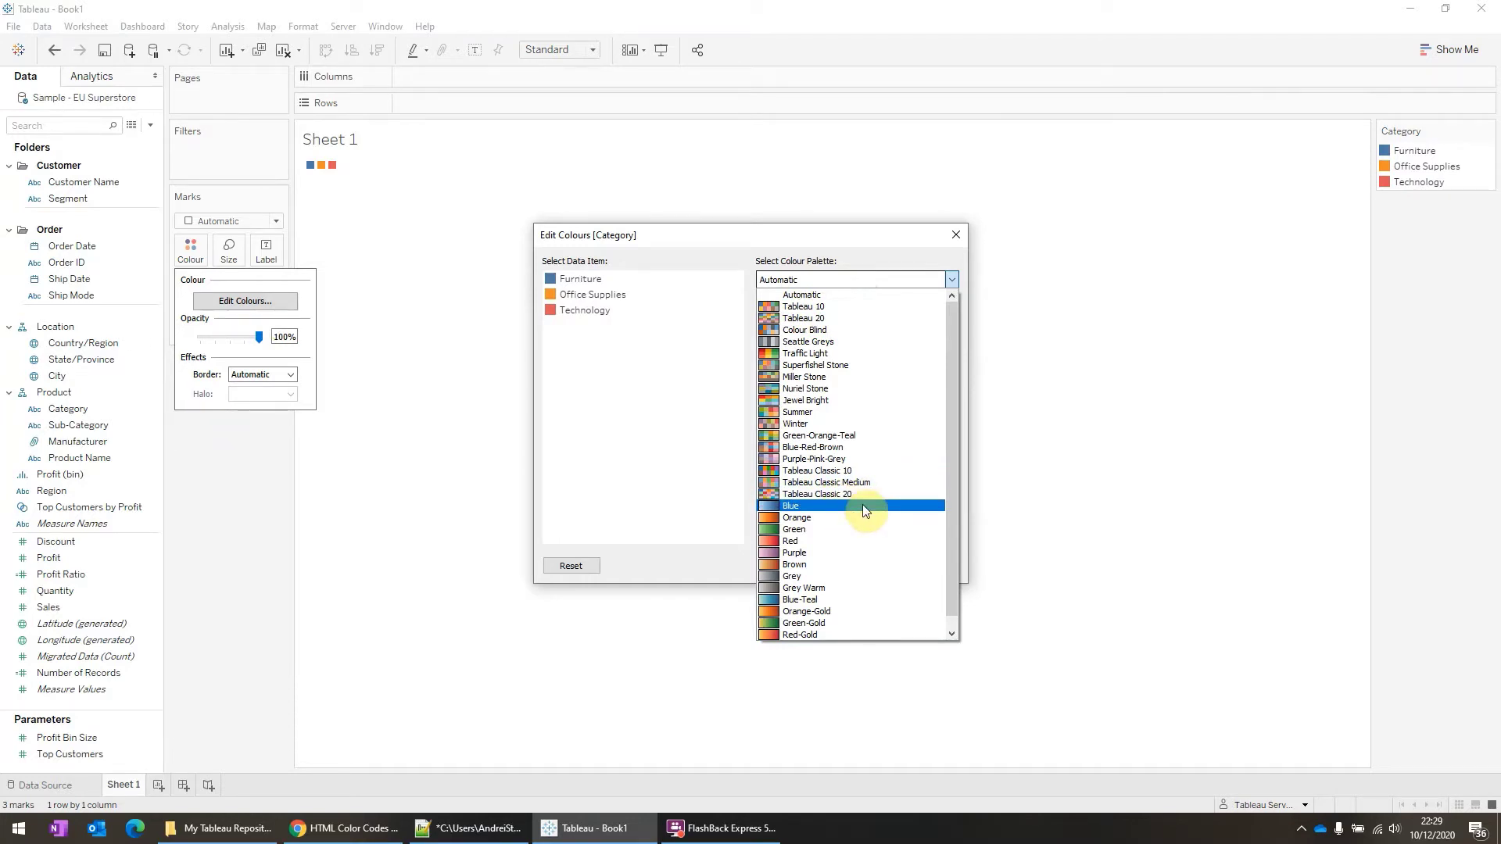
scroll(861, 504, "down", 1)
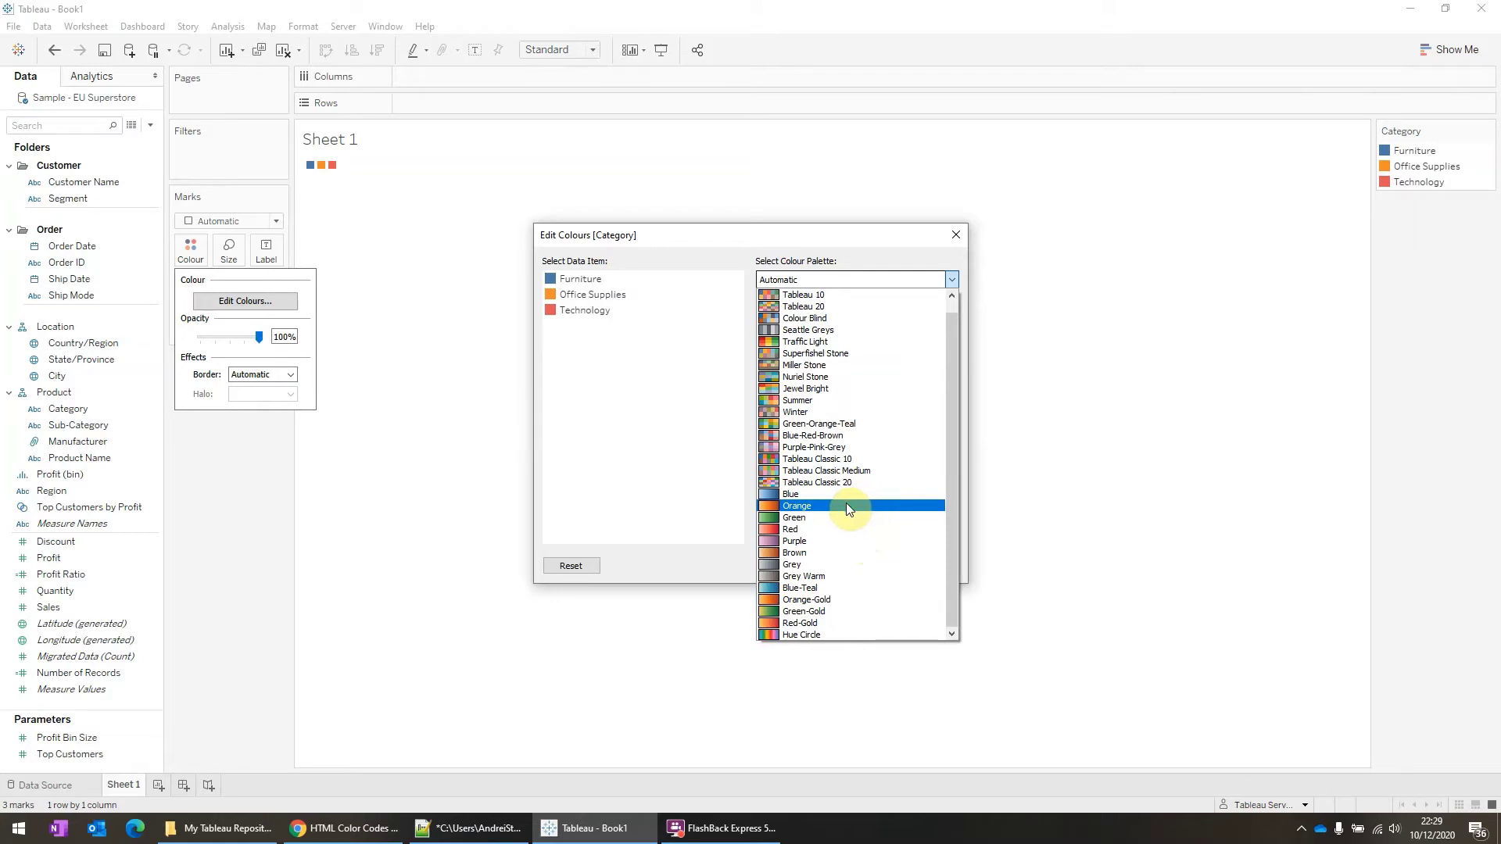
left_click(699, 522)
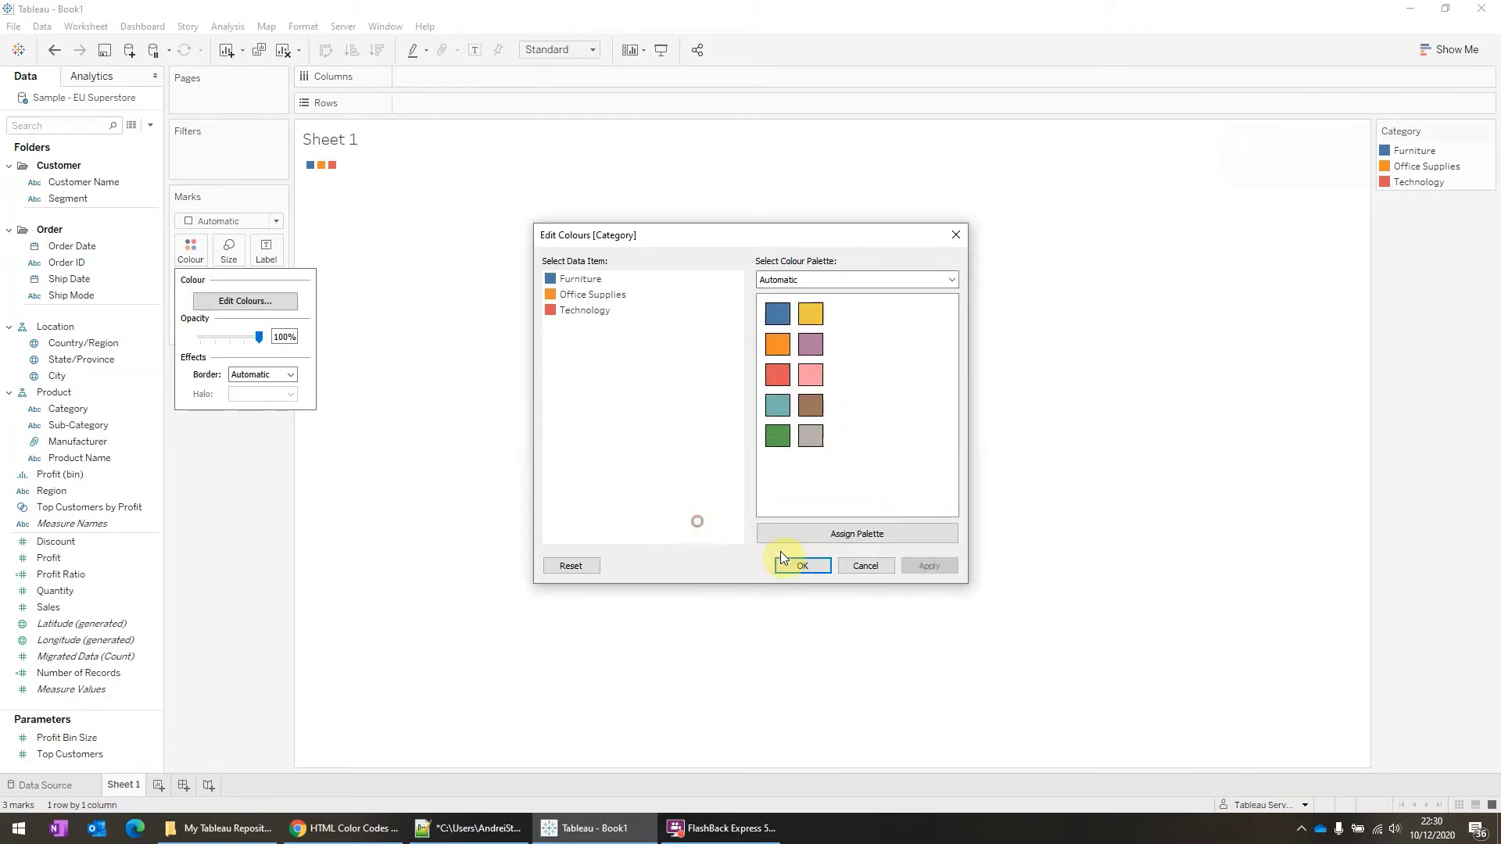
left_click(863, 565)
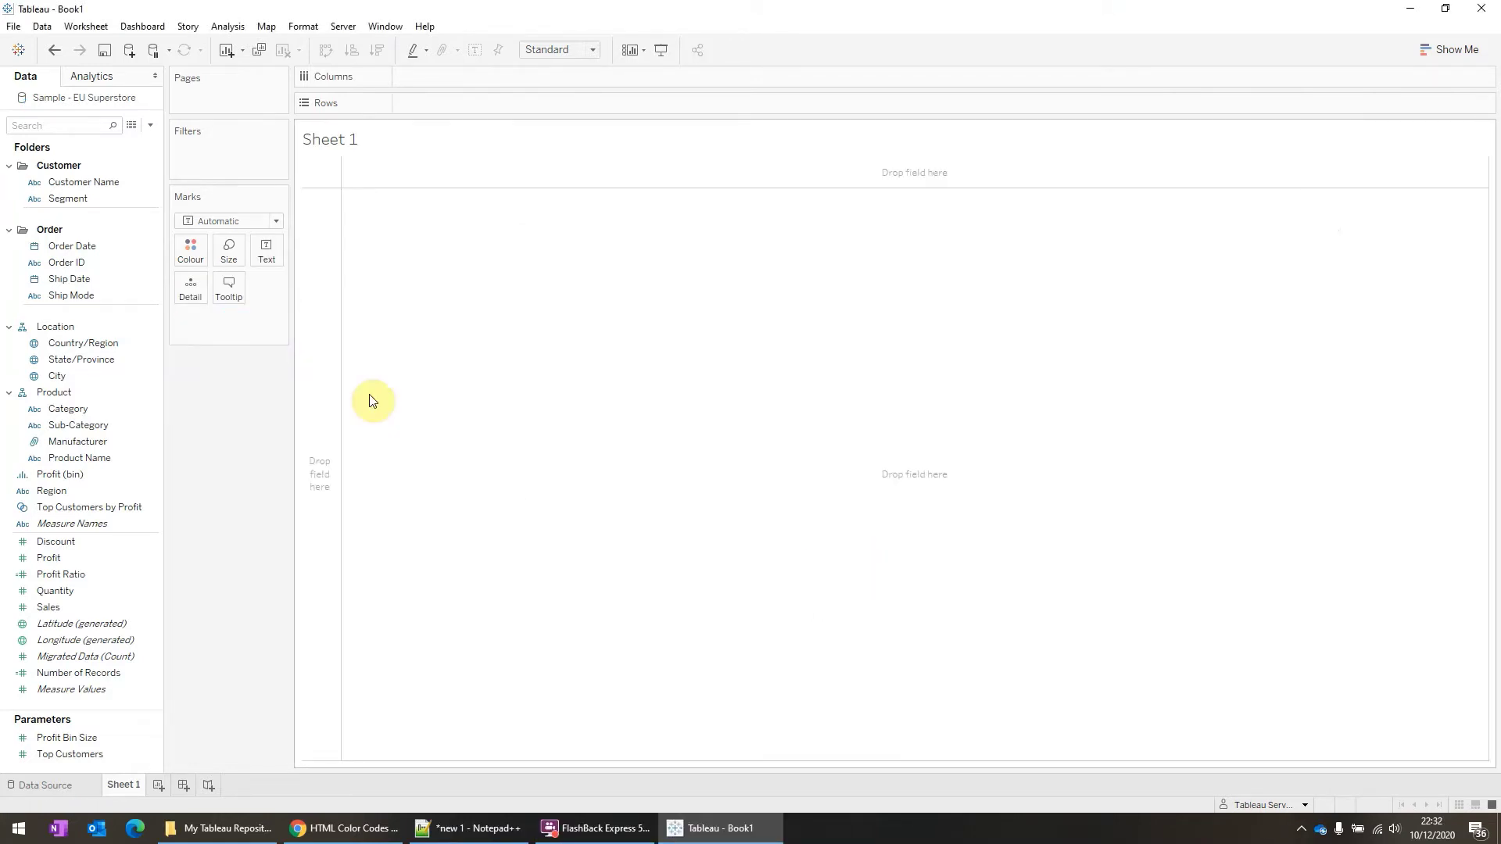
- List Category rows with SUM(Profit) values and colour the table by SUM(Profit)
double_click(94, 405)
double_click(82, 555)
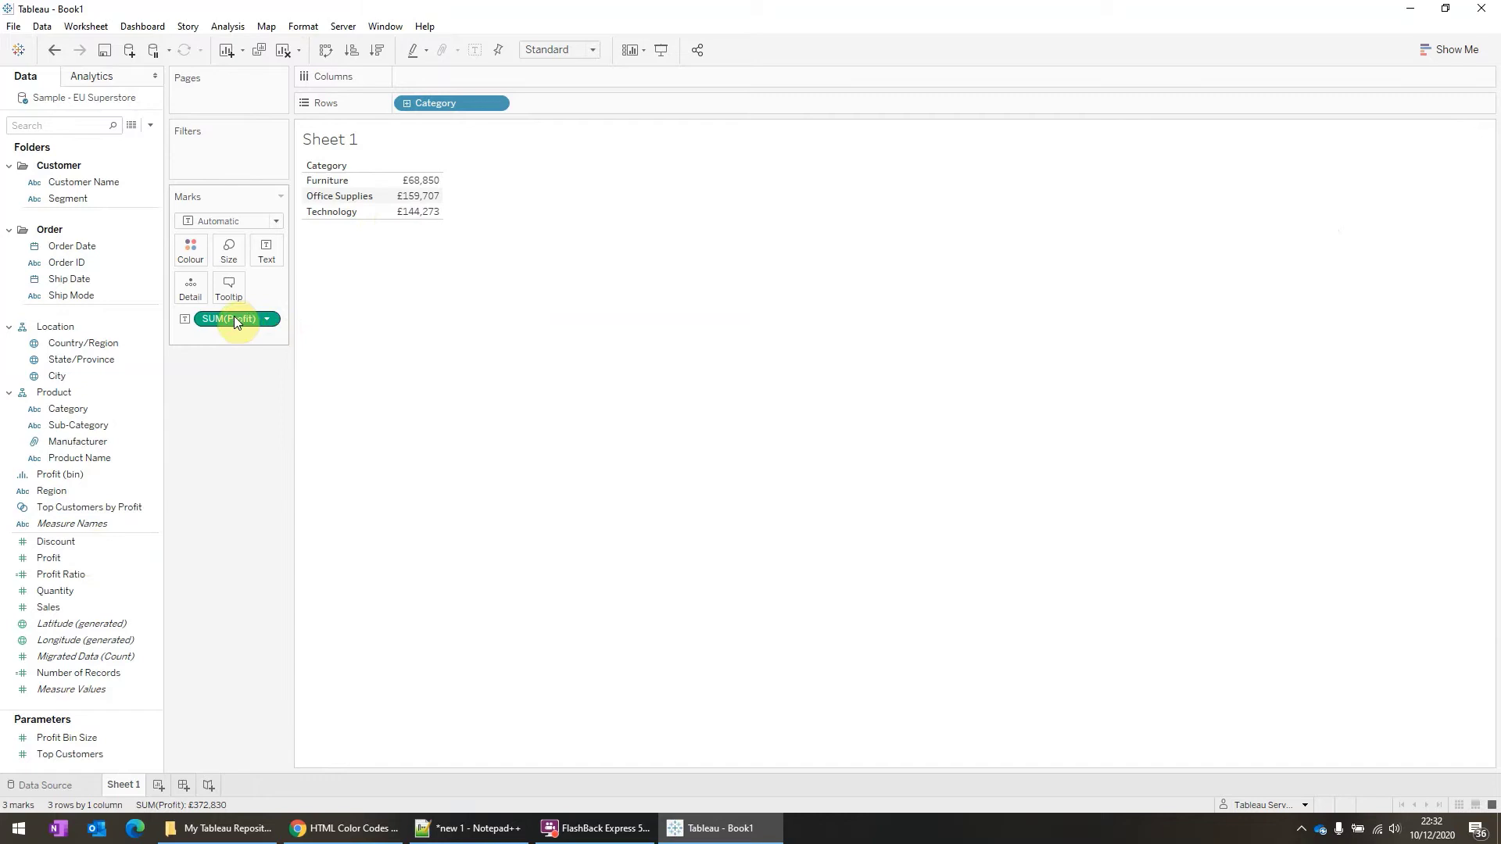
left_click_drag(231, 319, 194, 258)
- Browse the available palettes in Edit Colours for Profit and close without changes
left_click(192, 251)
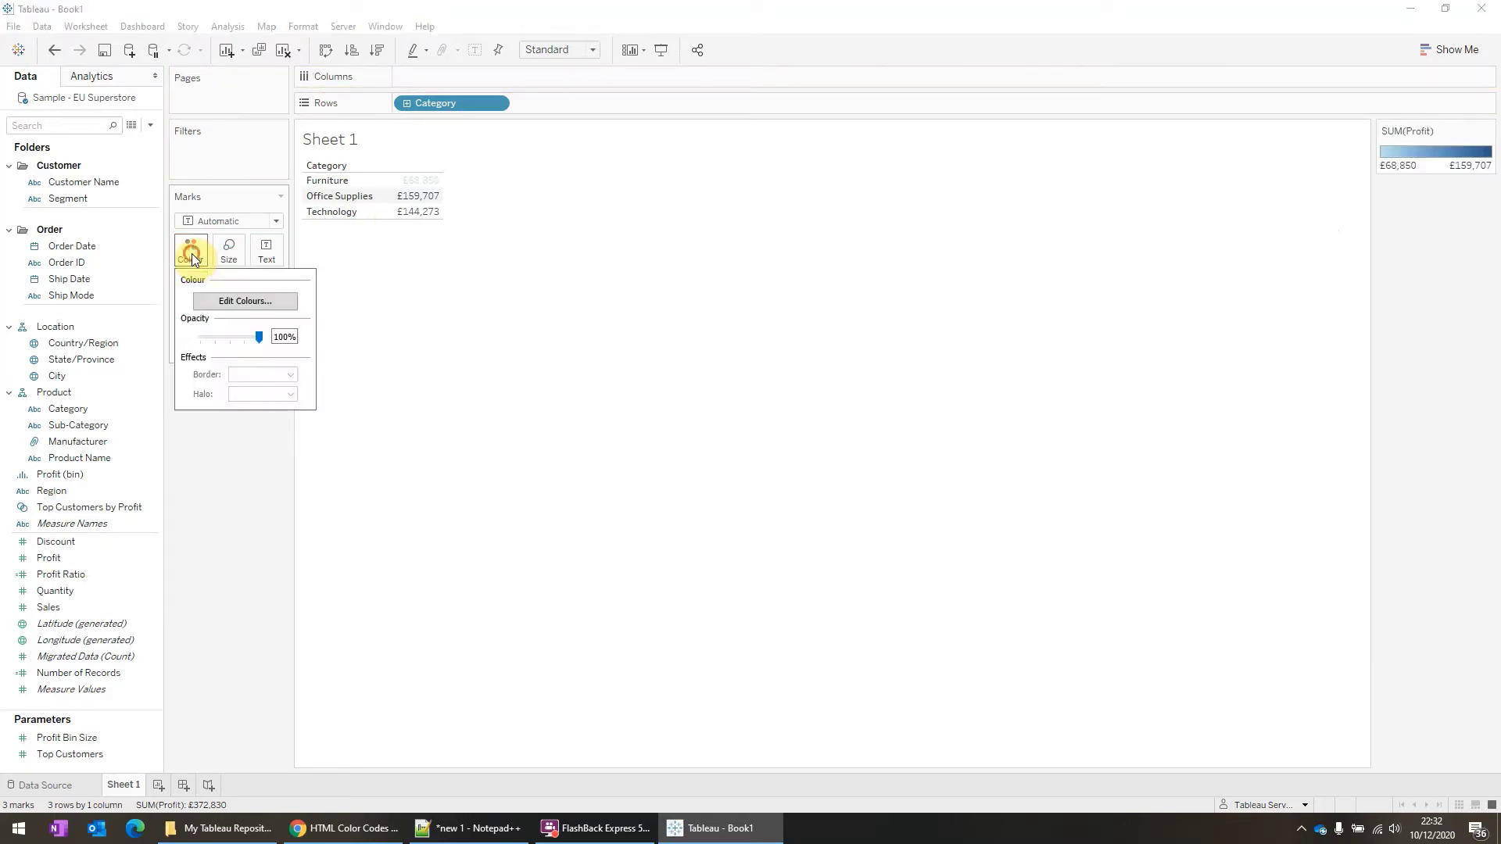
left_click(242, 303)
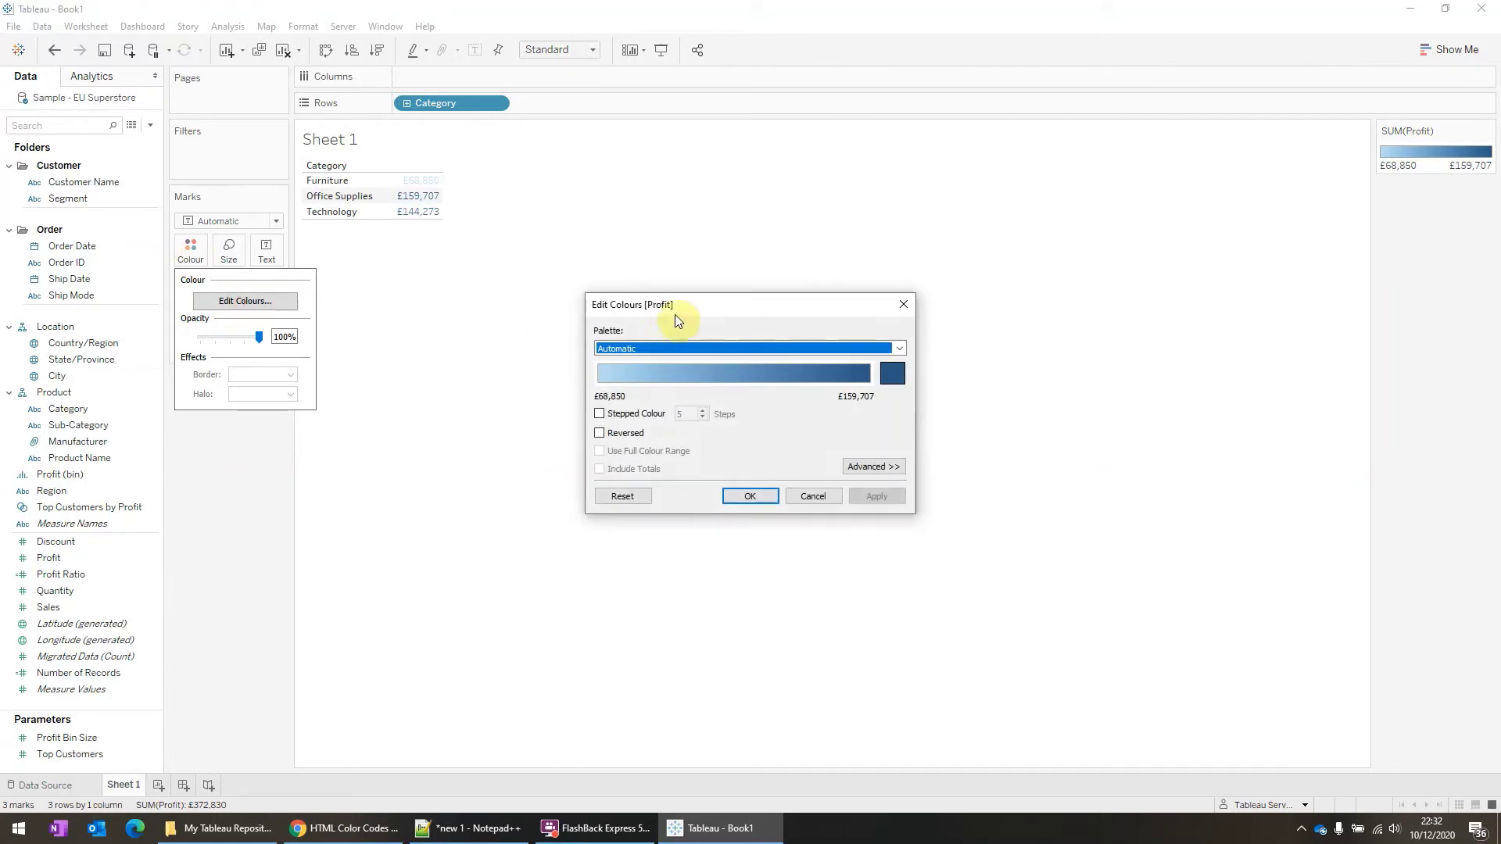
left_click(705, 348)
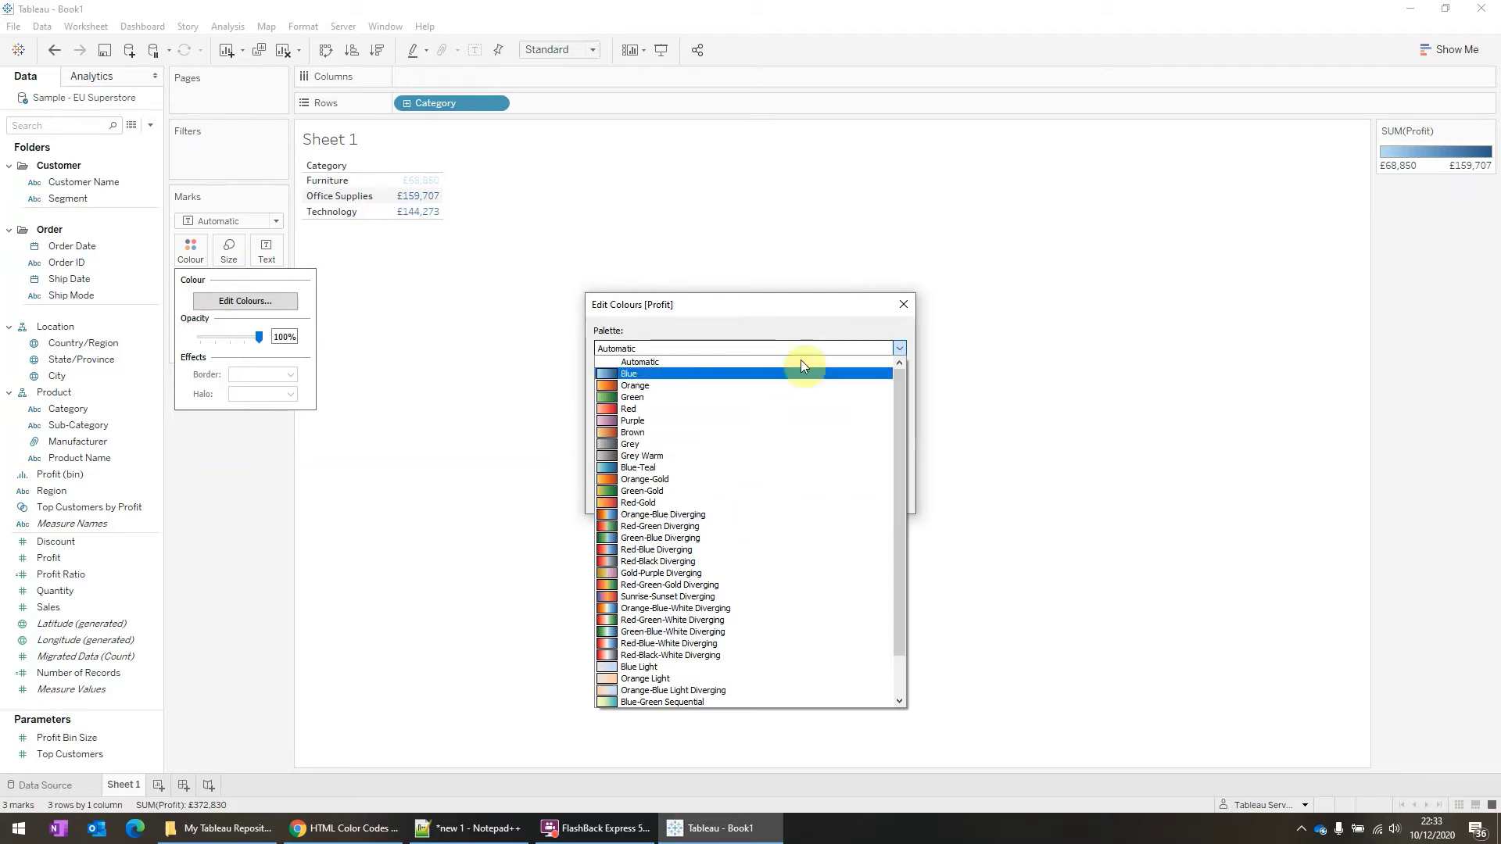
key("Escape")
key("Escape")
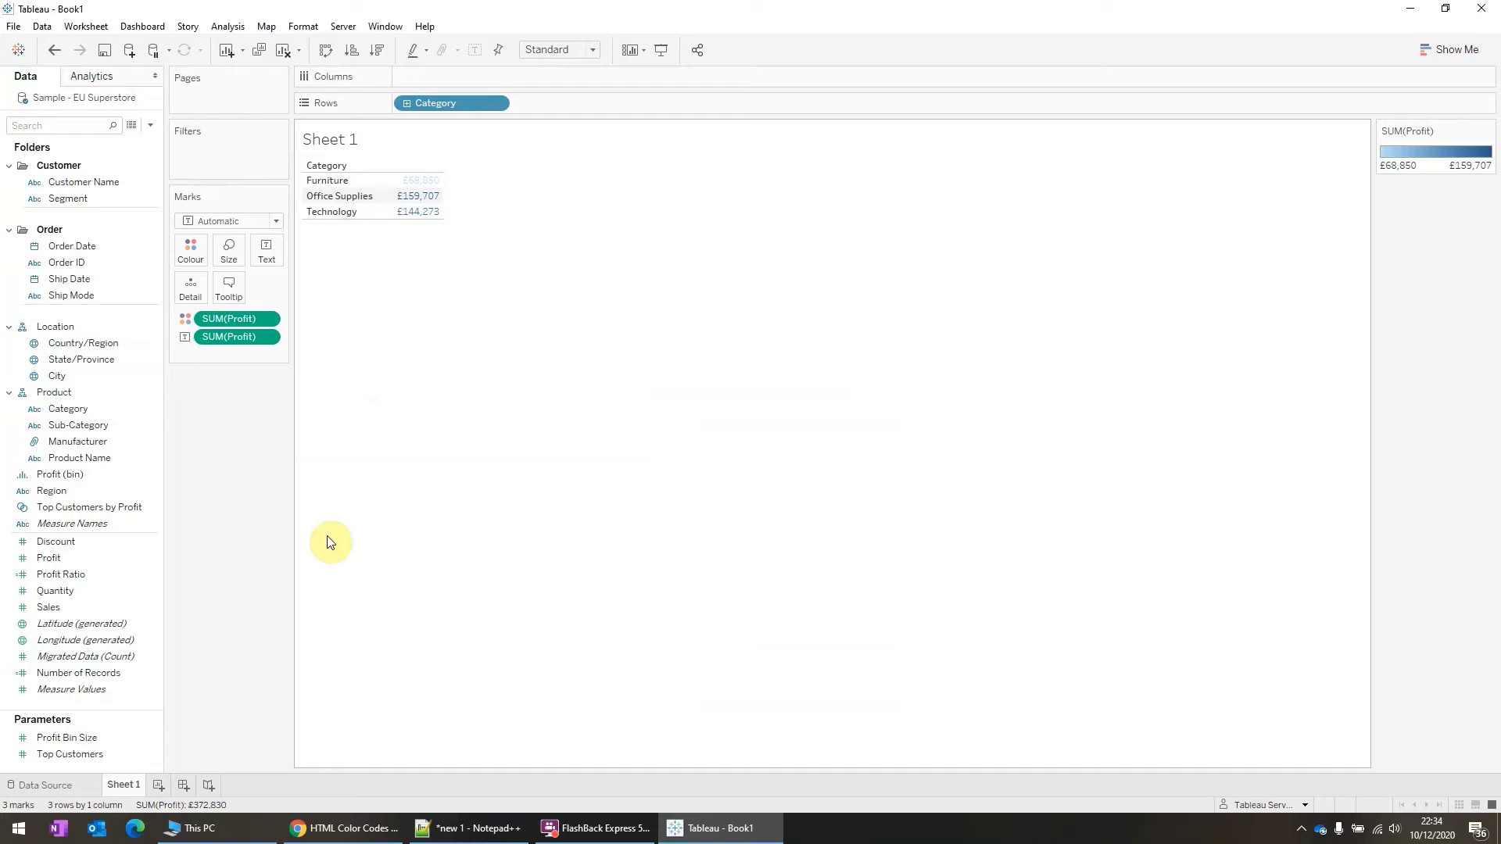
- Go to Documents > My Tableau Repository in File Explorer and right-click the Preferences file
left_click(242, 826)
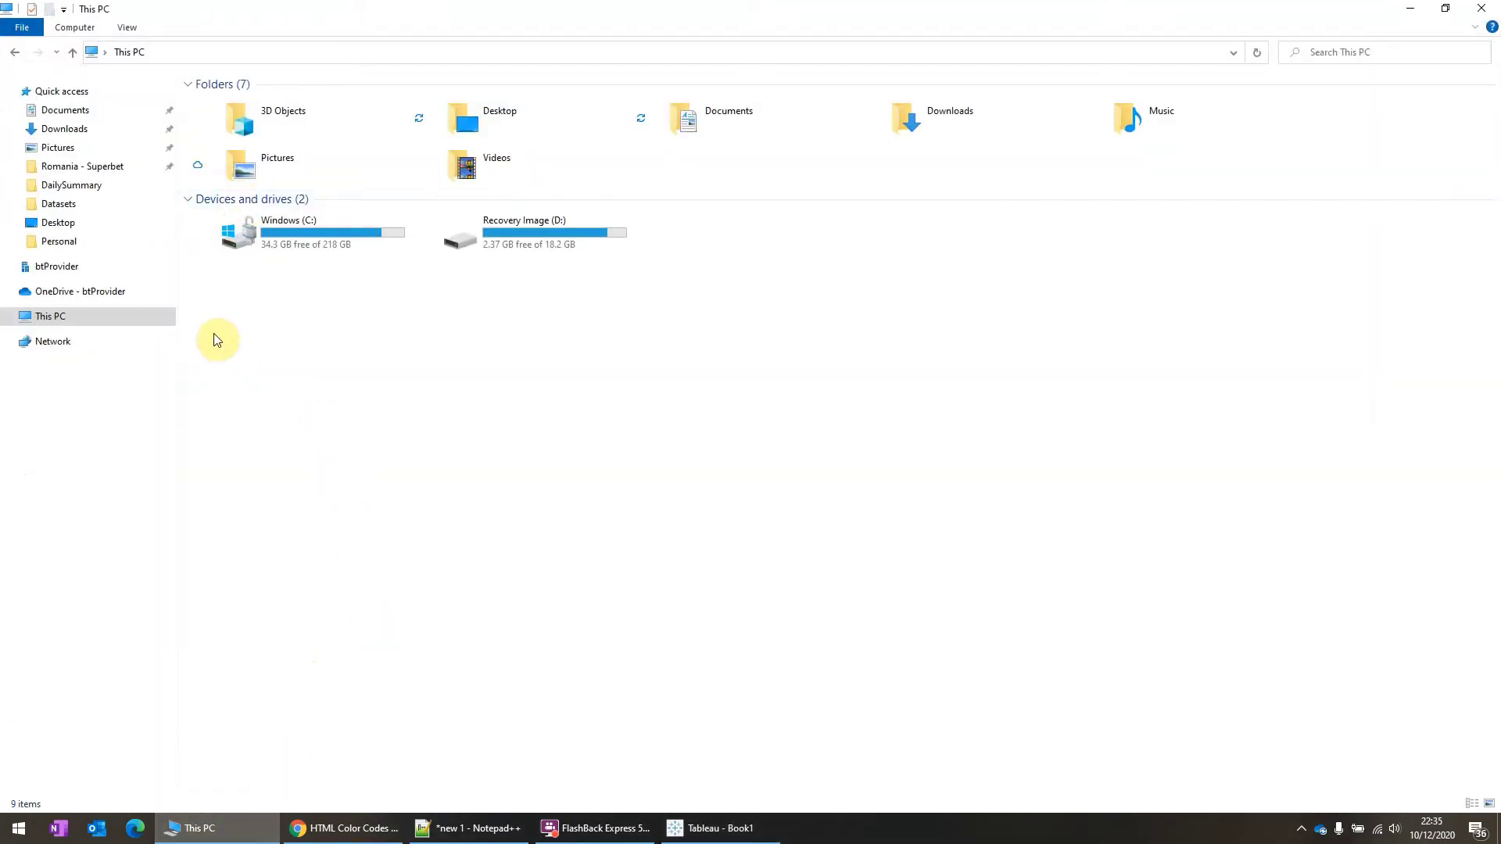
left_click(103, 113)
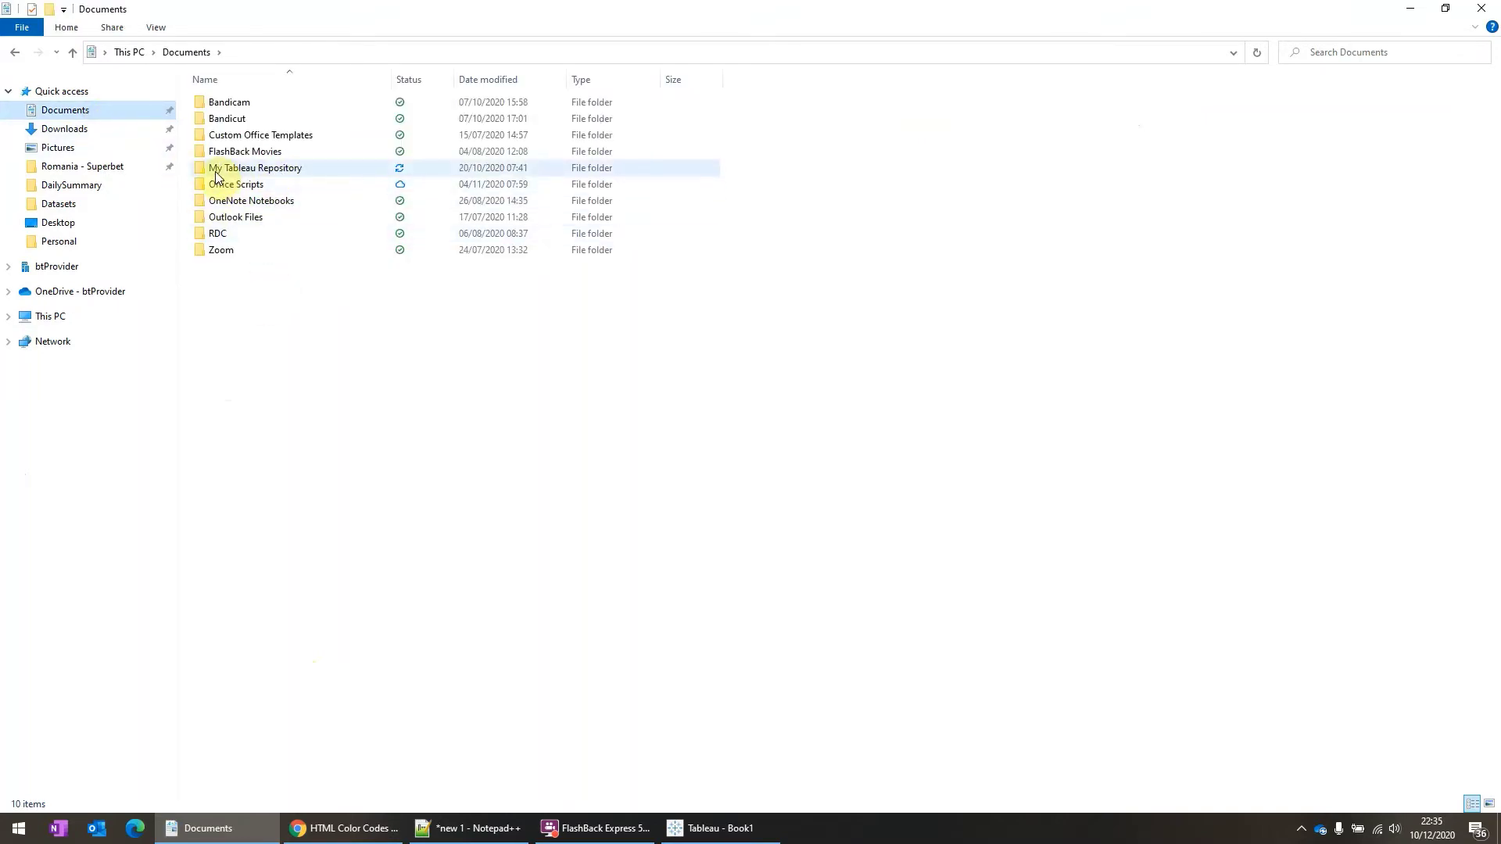
mouse_move(223, 175)
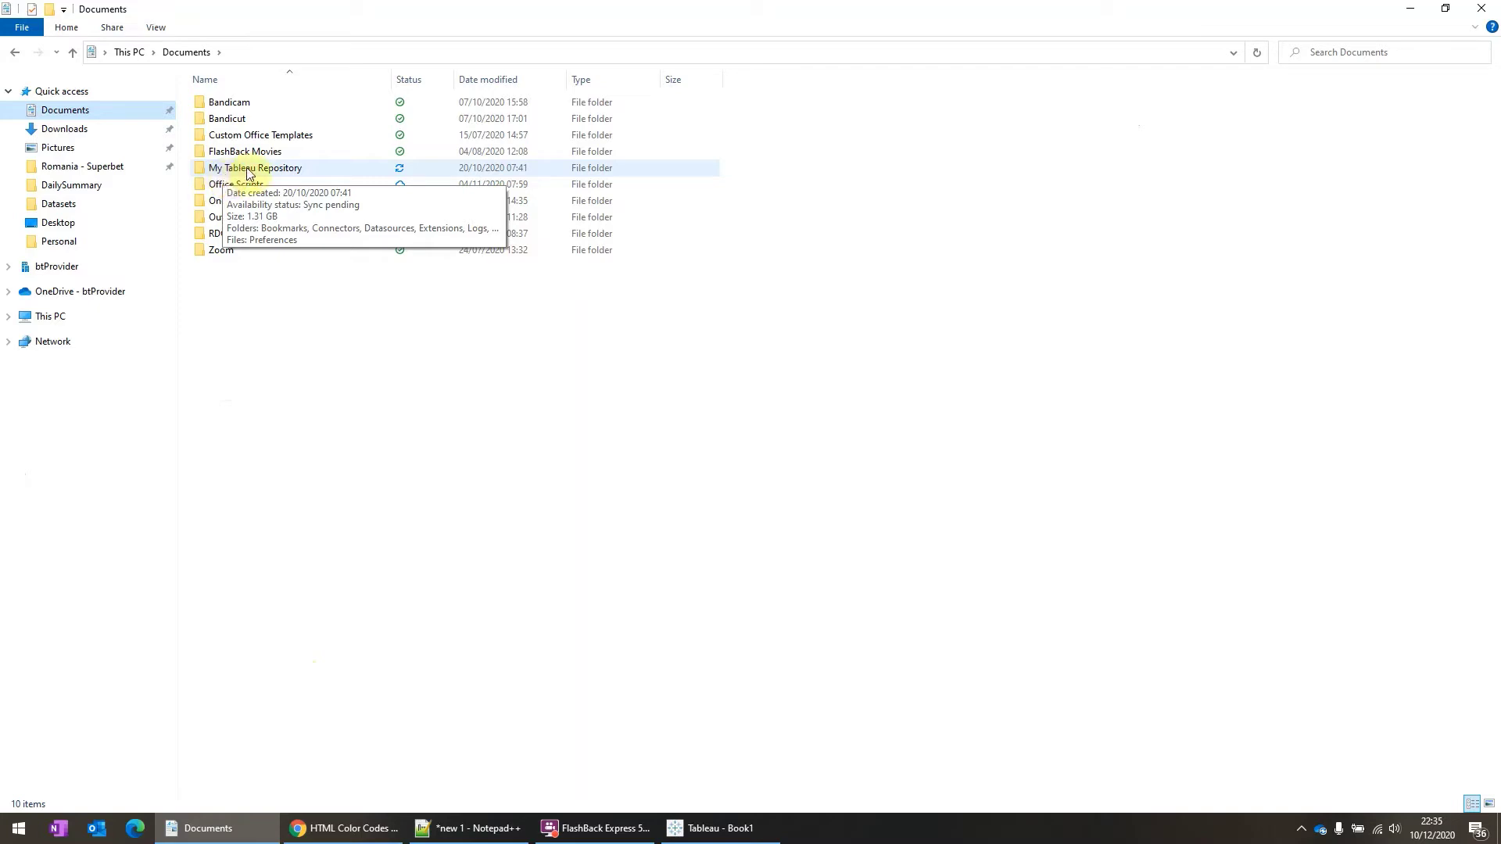
double_click(246, 169)
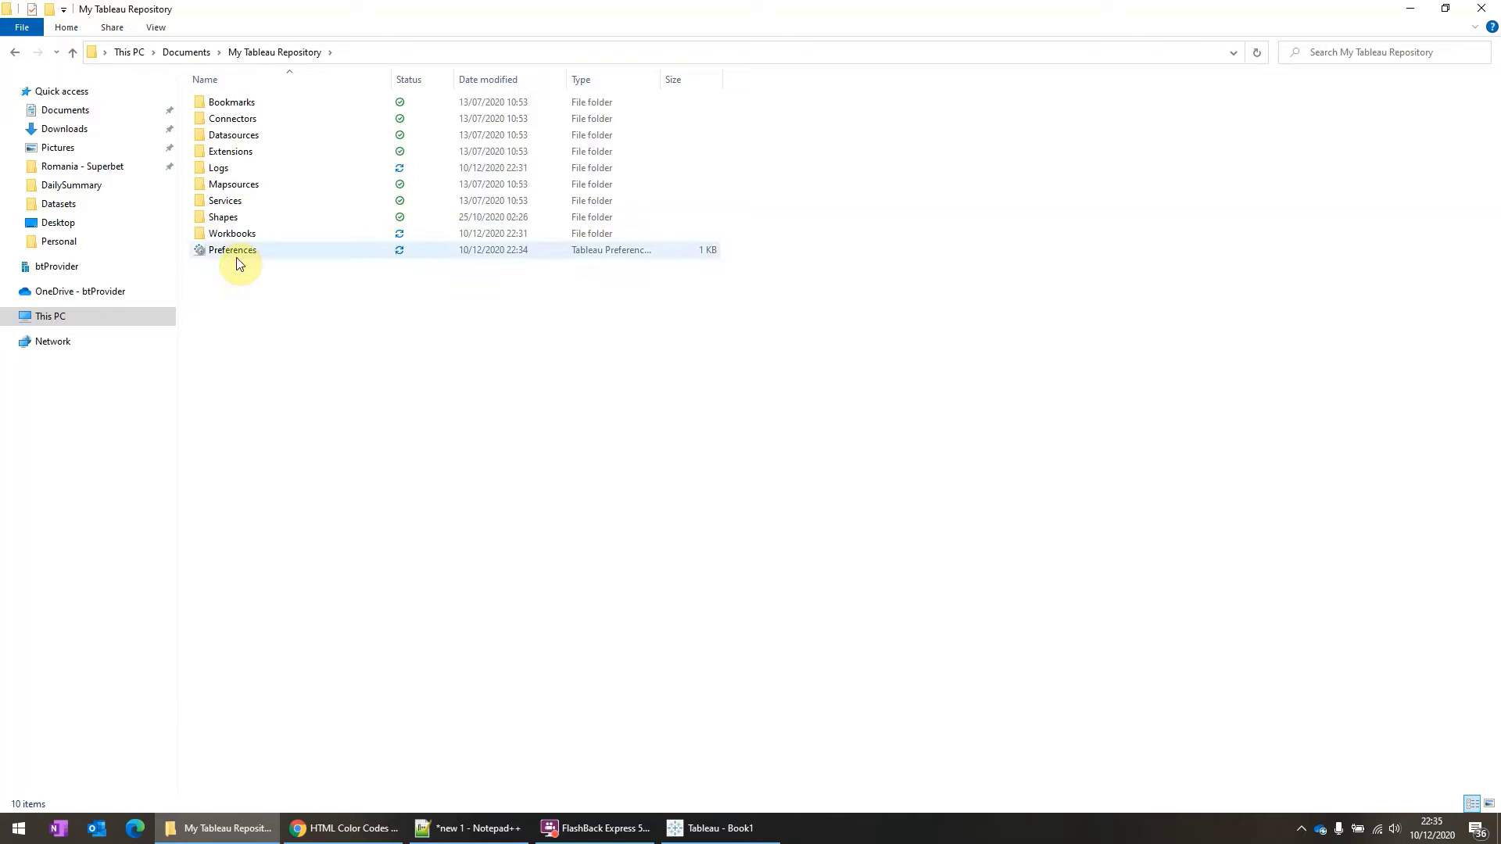
mouse_move(239, 263)
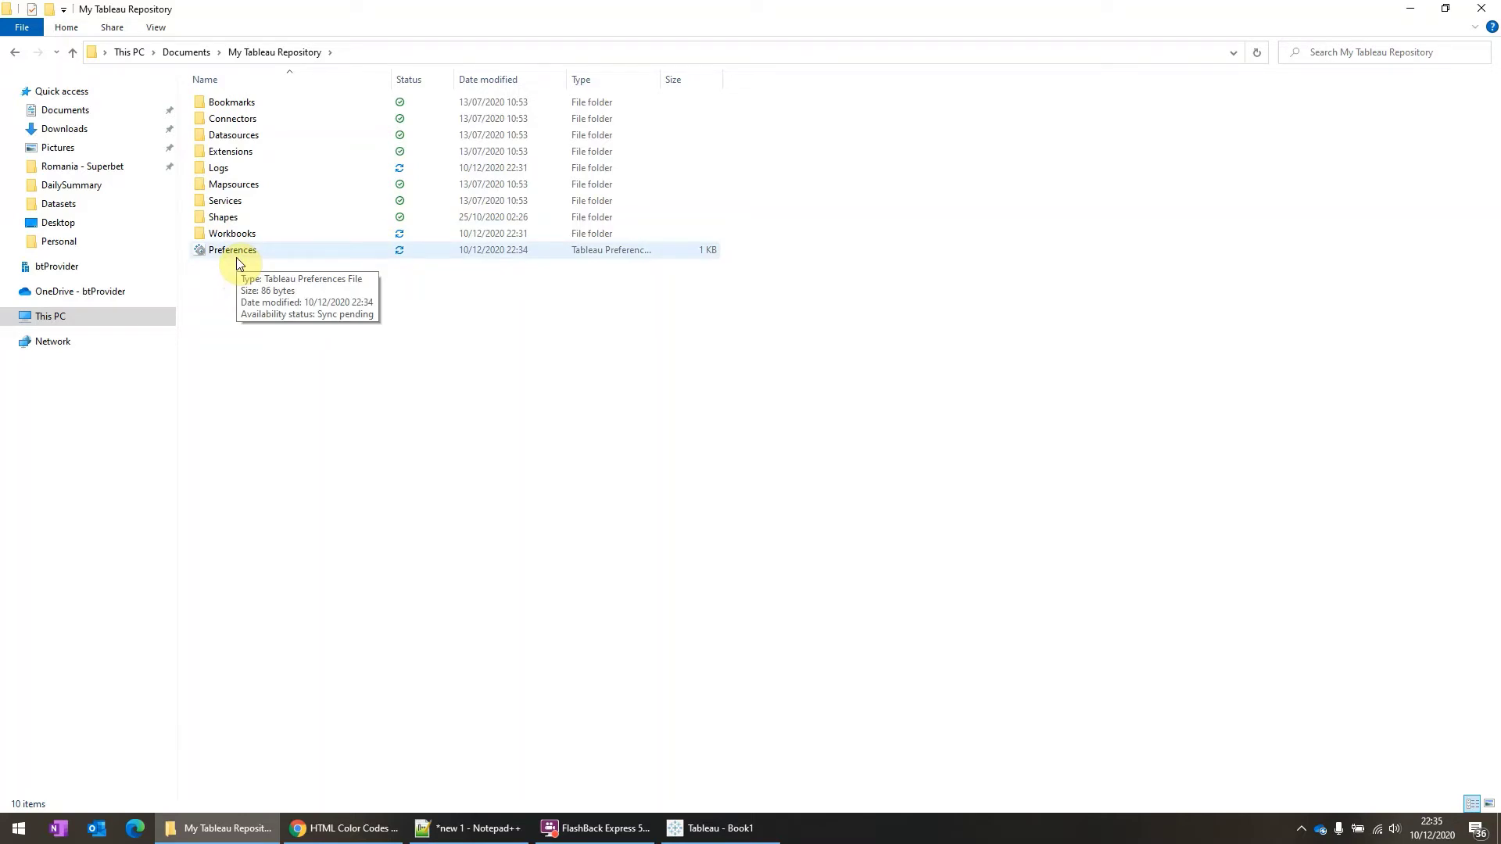
left_click(236, 251)
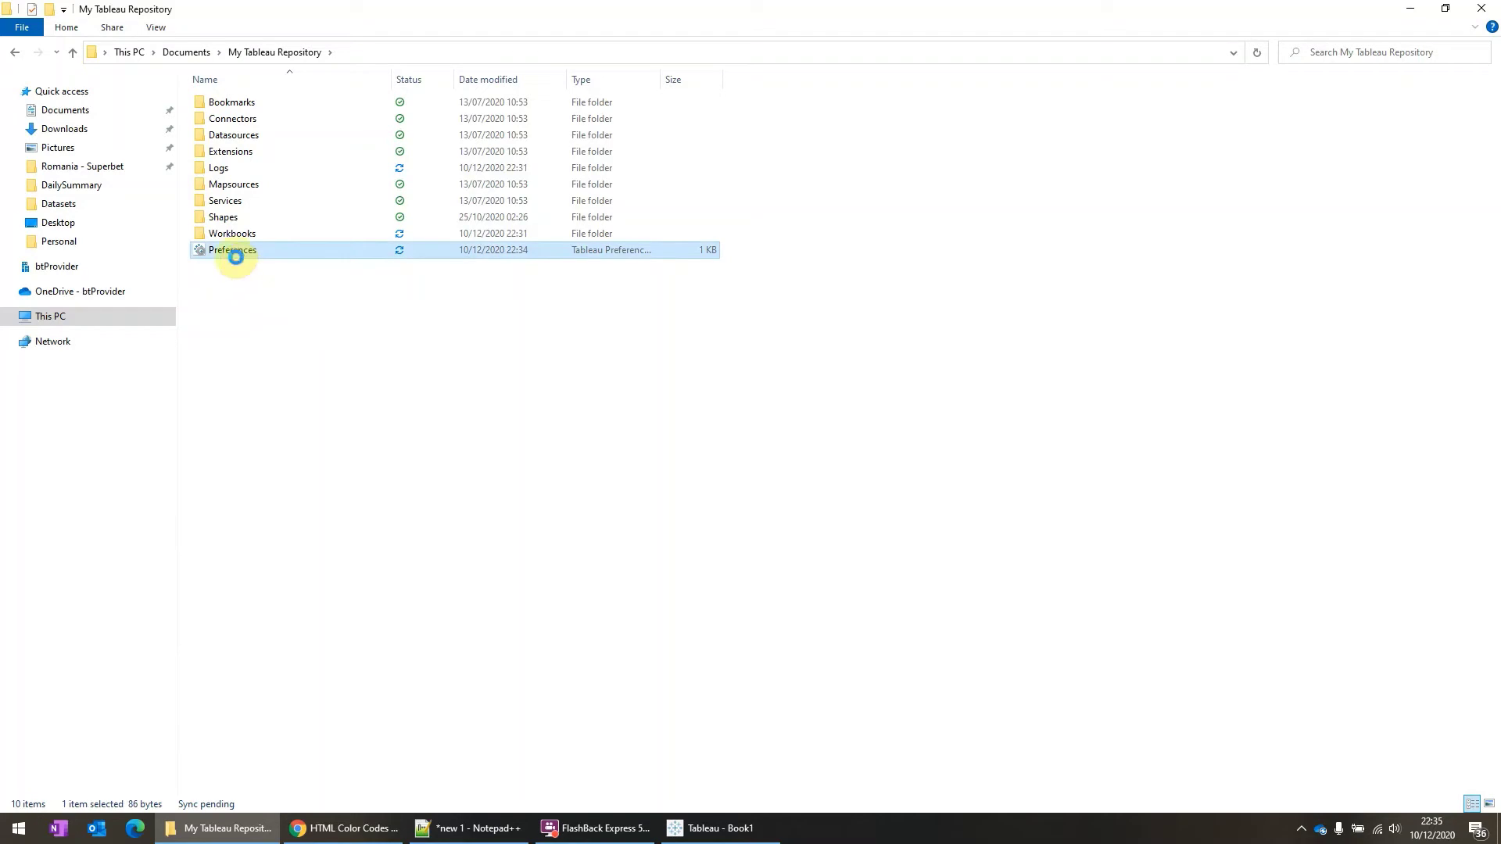
right_click(248, 253)
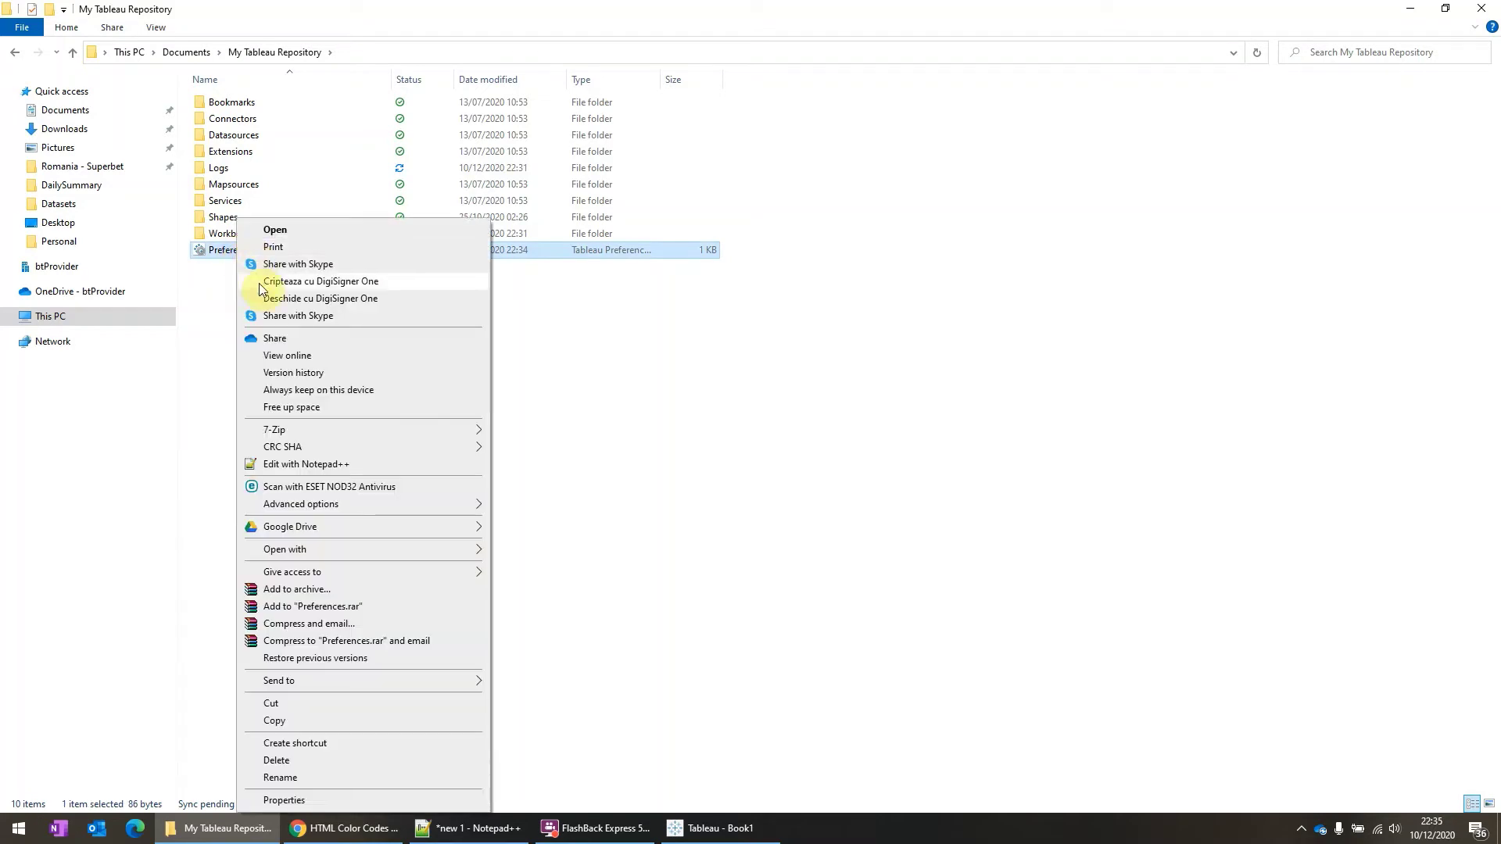
- Open Preferences.tps in Notepad++, place the cursor on line 5, and select the Cividis block in the new 1 tab
left_click(364, 463)
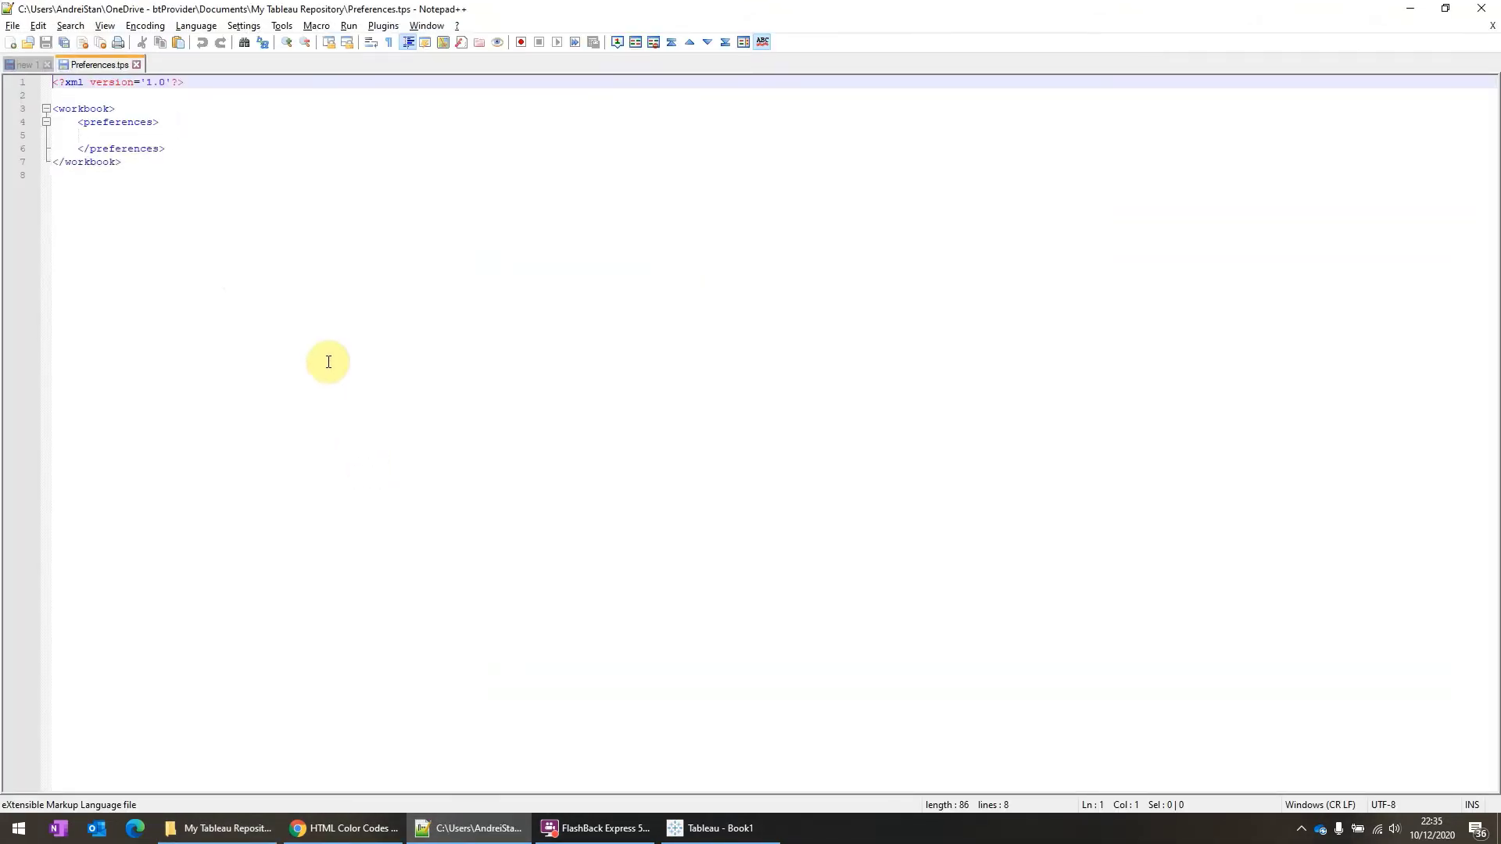
left_click(170, 139)
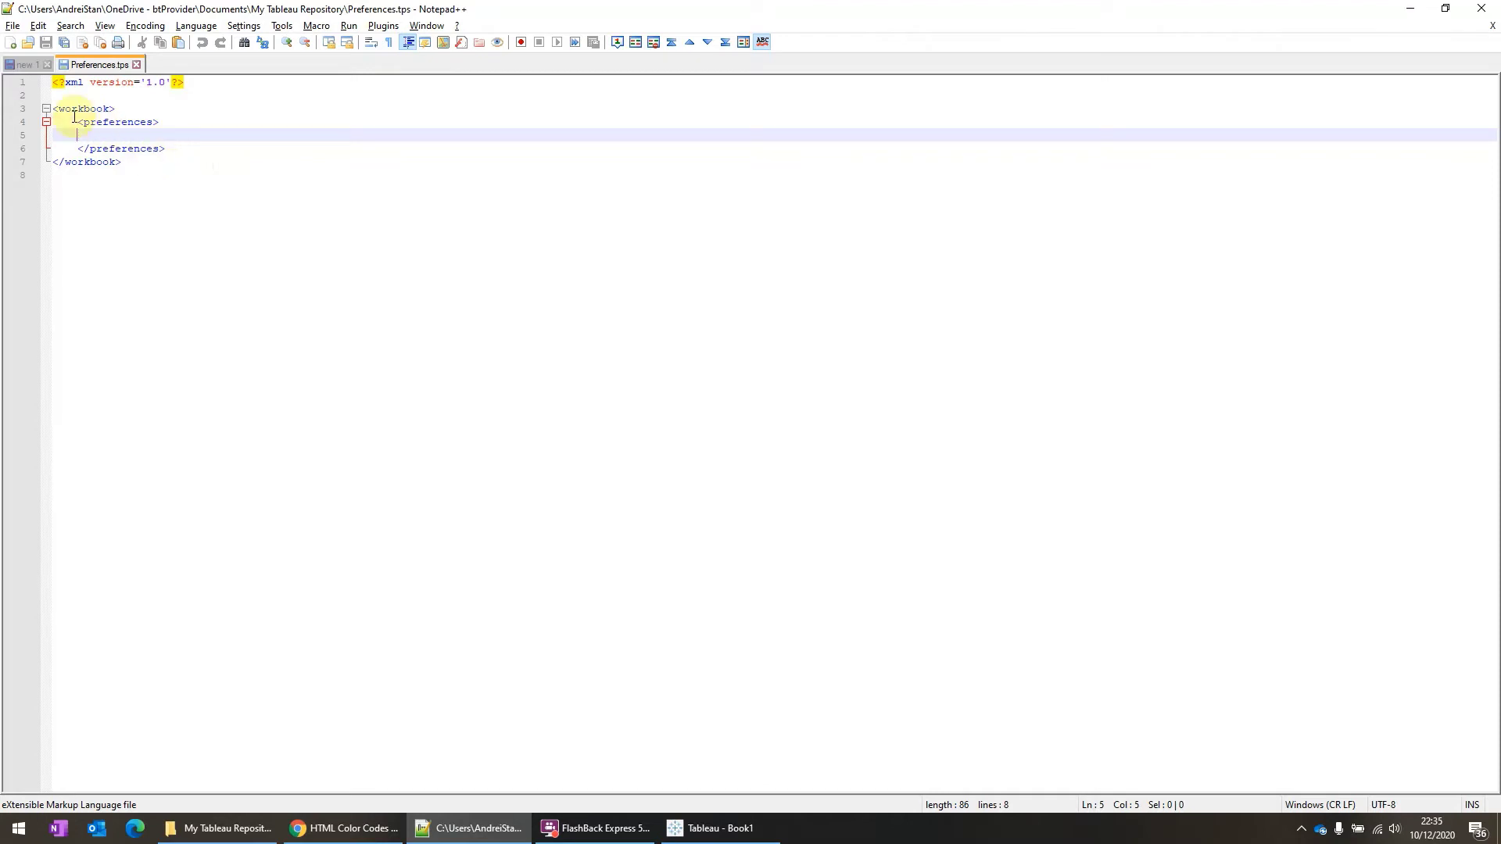
left_click(30, 66)
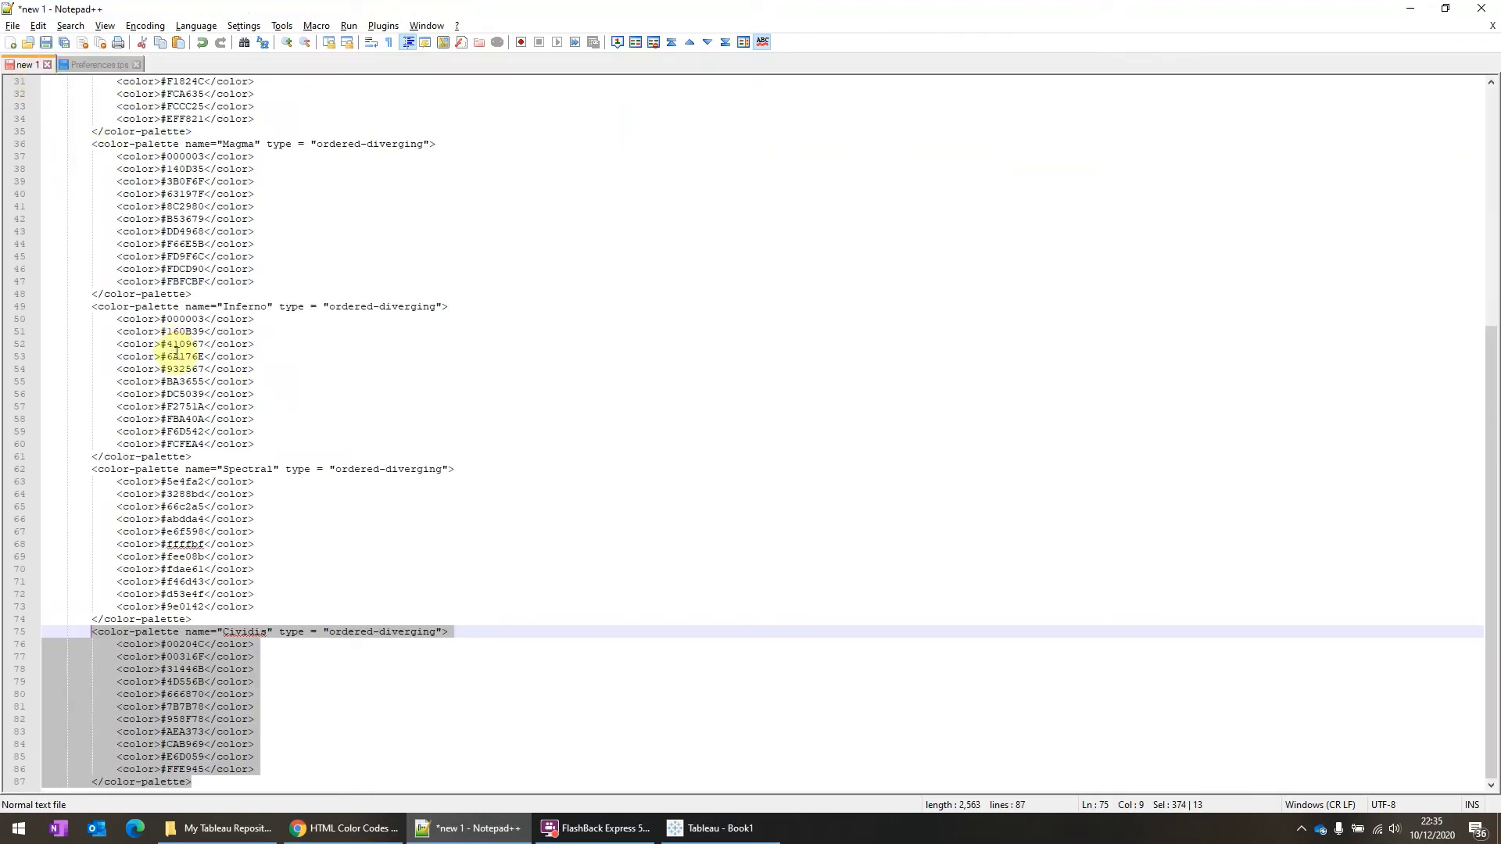
left_click(282, 778)
left_click_drag(228, 782, 92, 635)
key("ctrl+c")
left_click(100, 64)
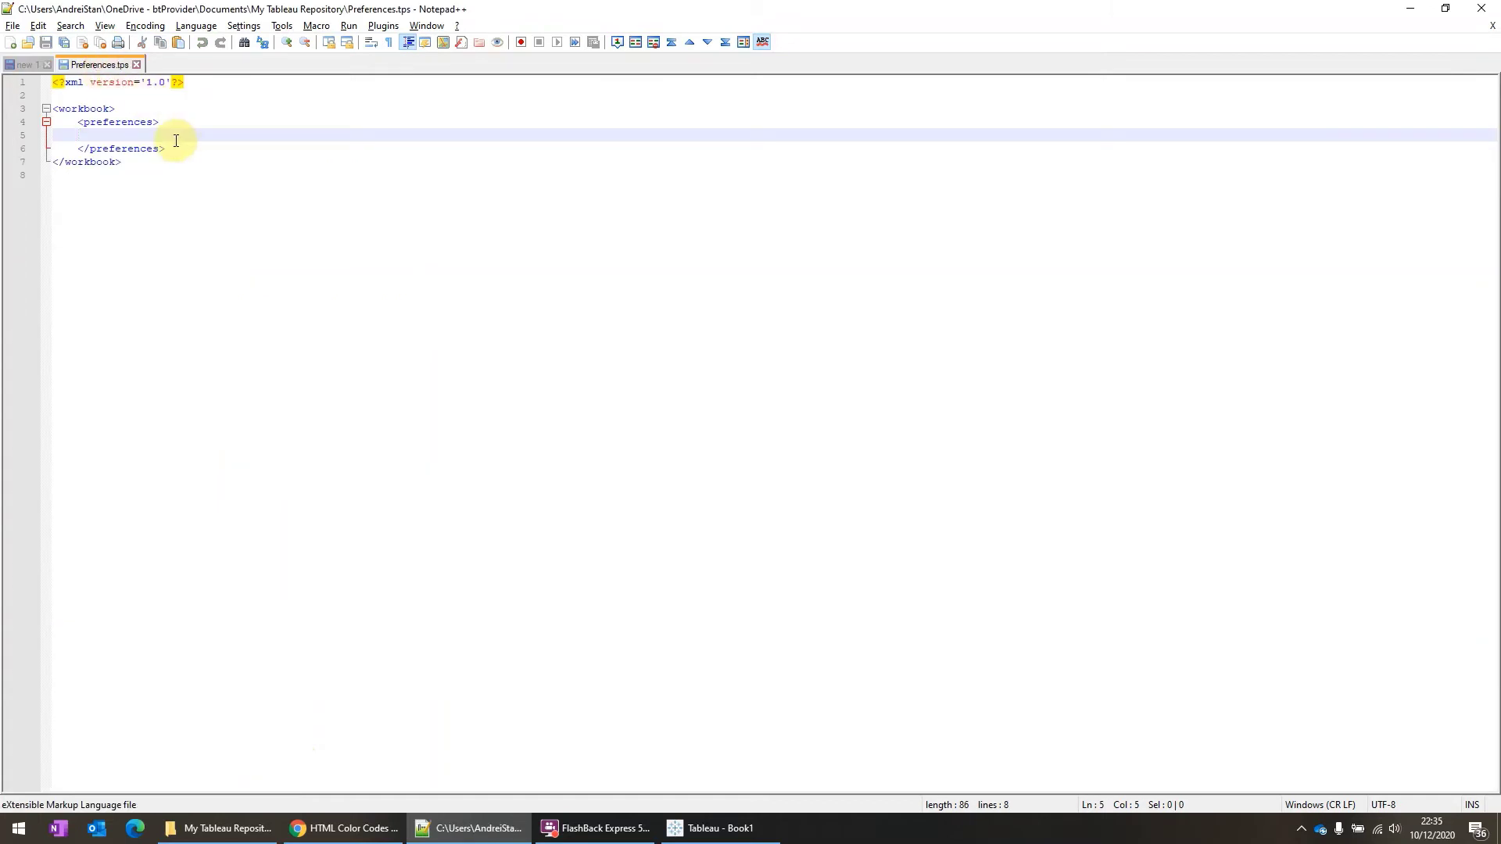
- Paste the Cividis palette block into the preferences section and select it
key("ctrl+v")
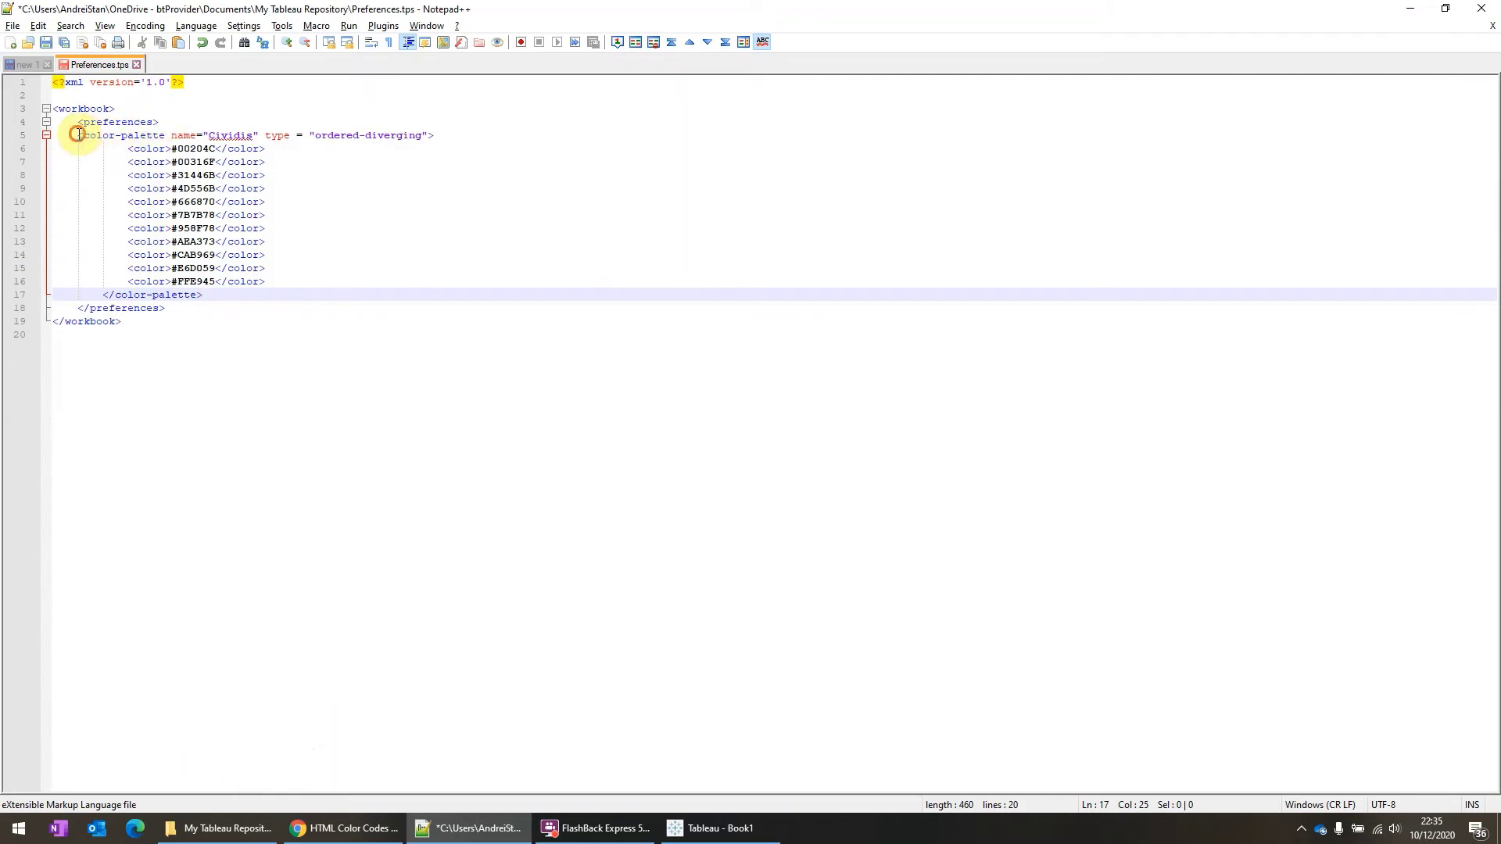
left_click_drag(79, 135, 205, 295)
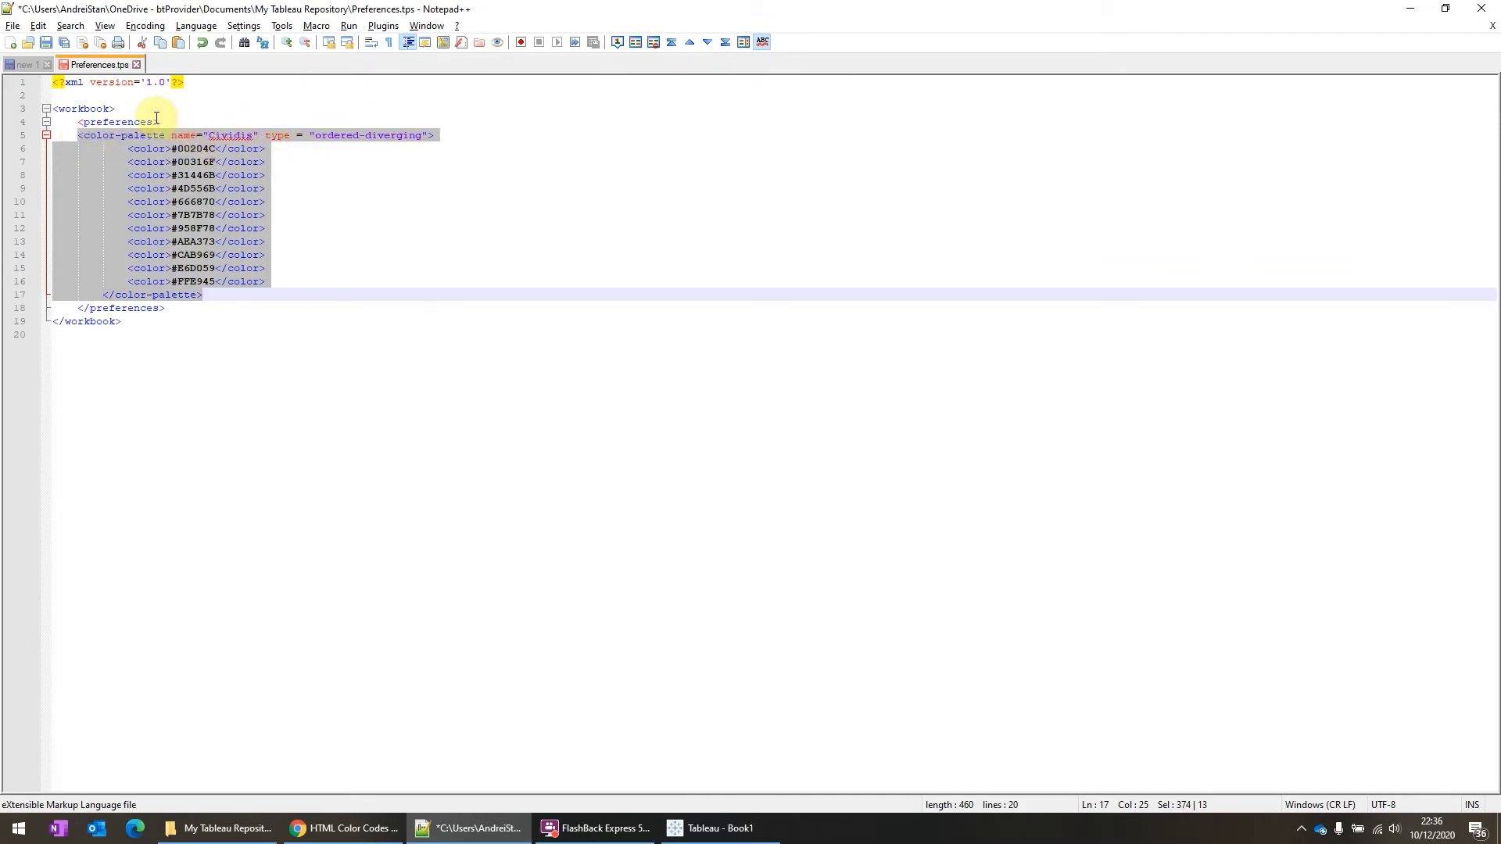
left_click(84, 135)
- Highlight the opening and closing color-palette tags and the # of the first hex code
left_click_drag(79, 135, 166, 133)
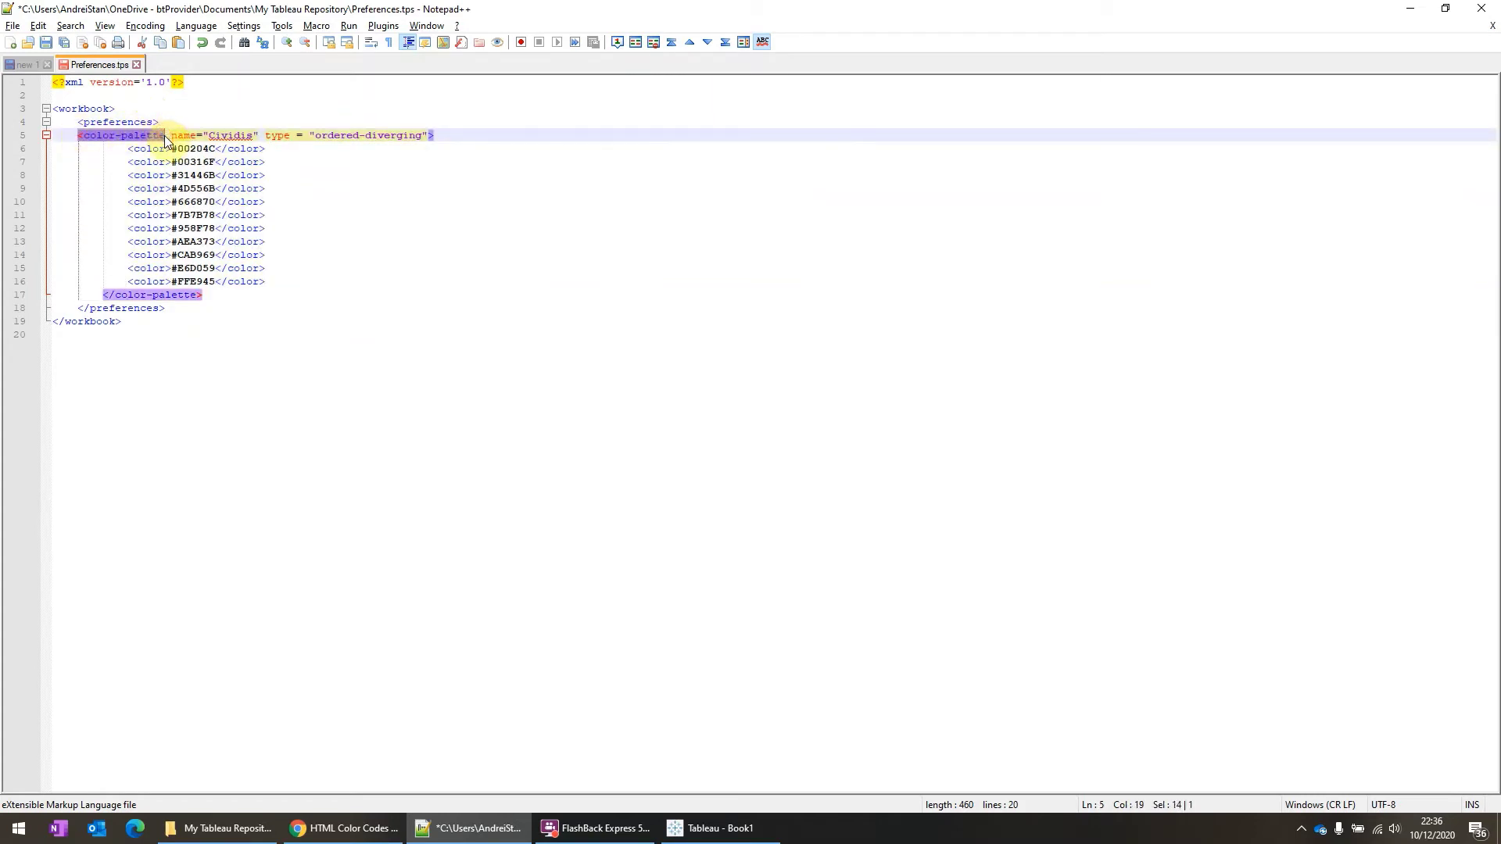
left_click_drag(208, 295, 102, 292)
left_click(105, 294)
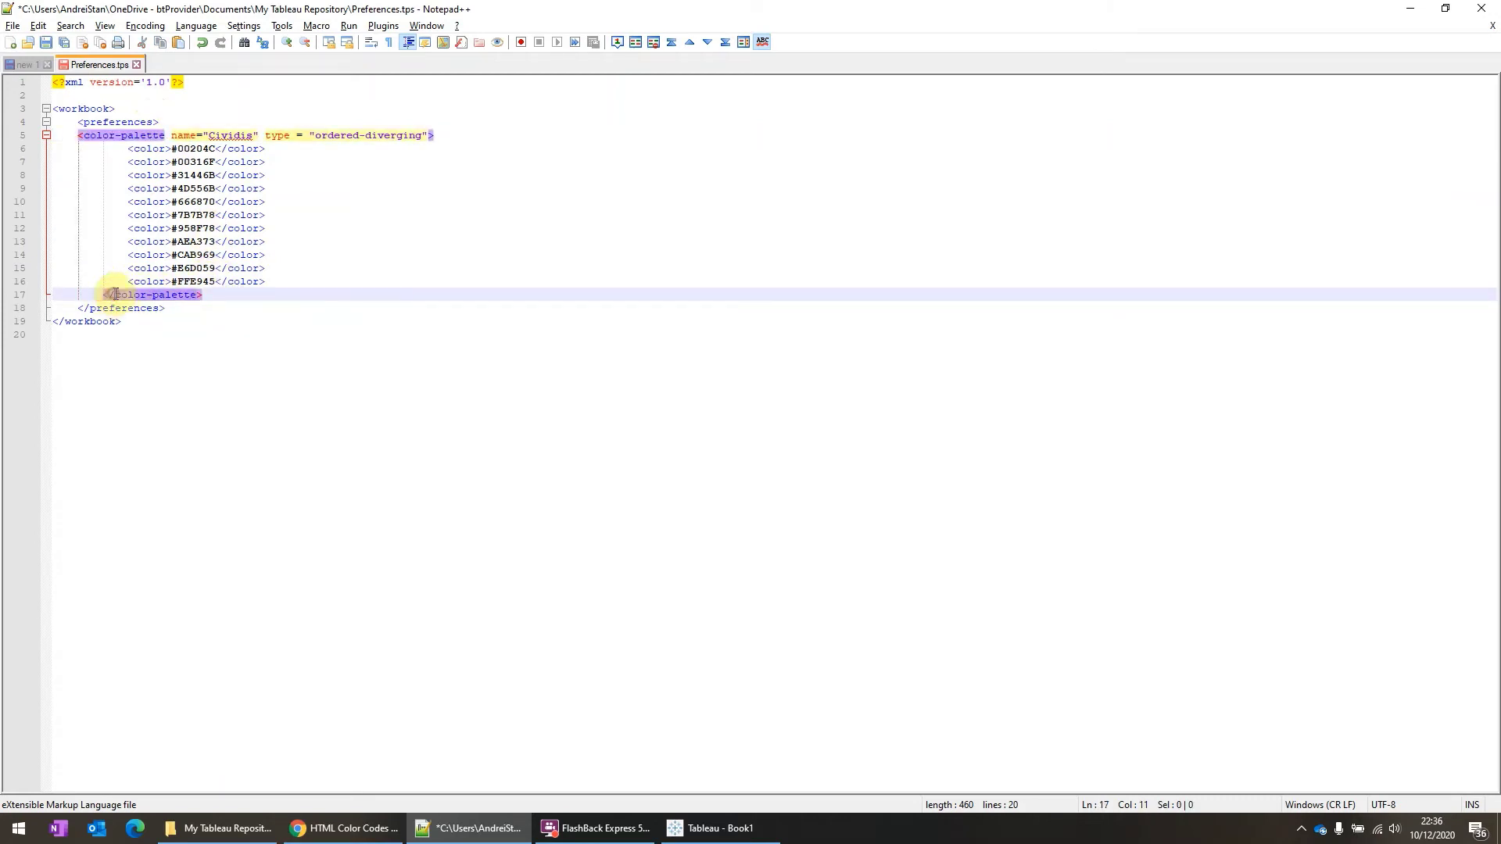
left_click_drag(102, 294, 202, 295)
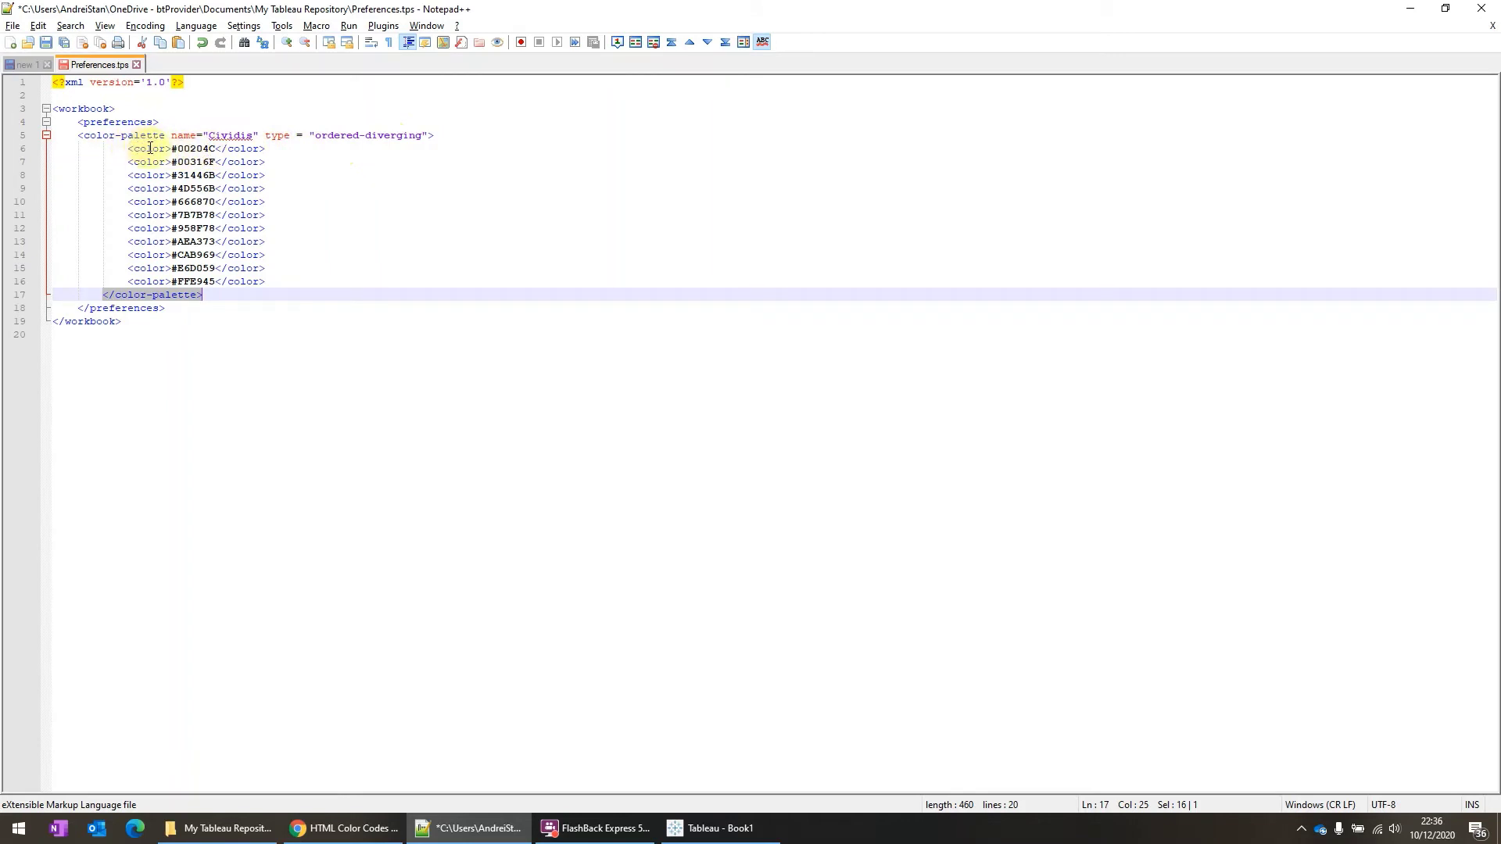
left_click_drag(171, 149, 217, 149)
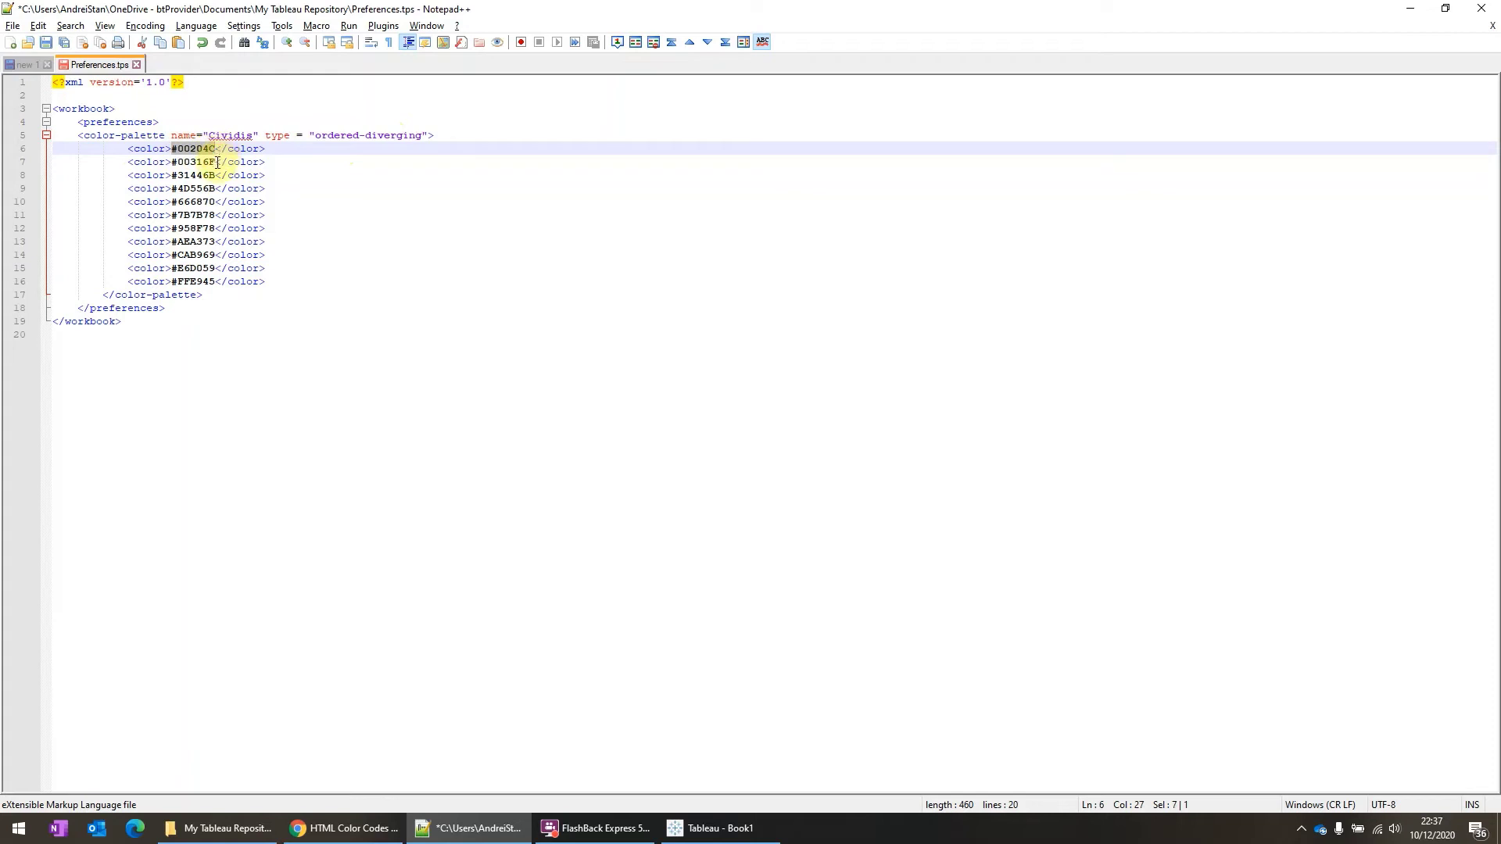
left_click(349, 828)
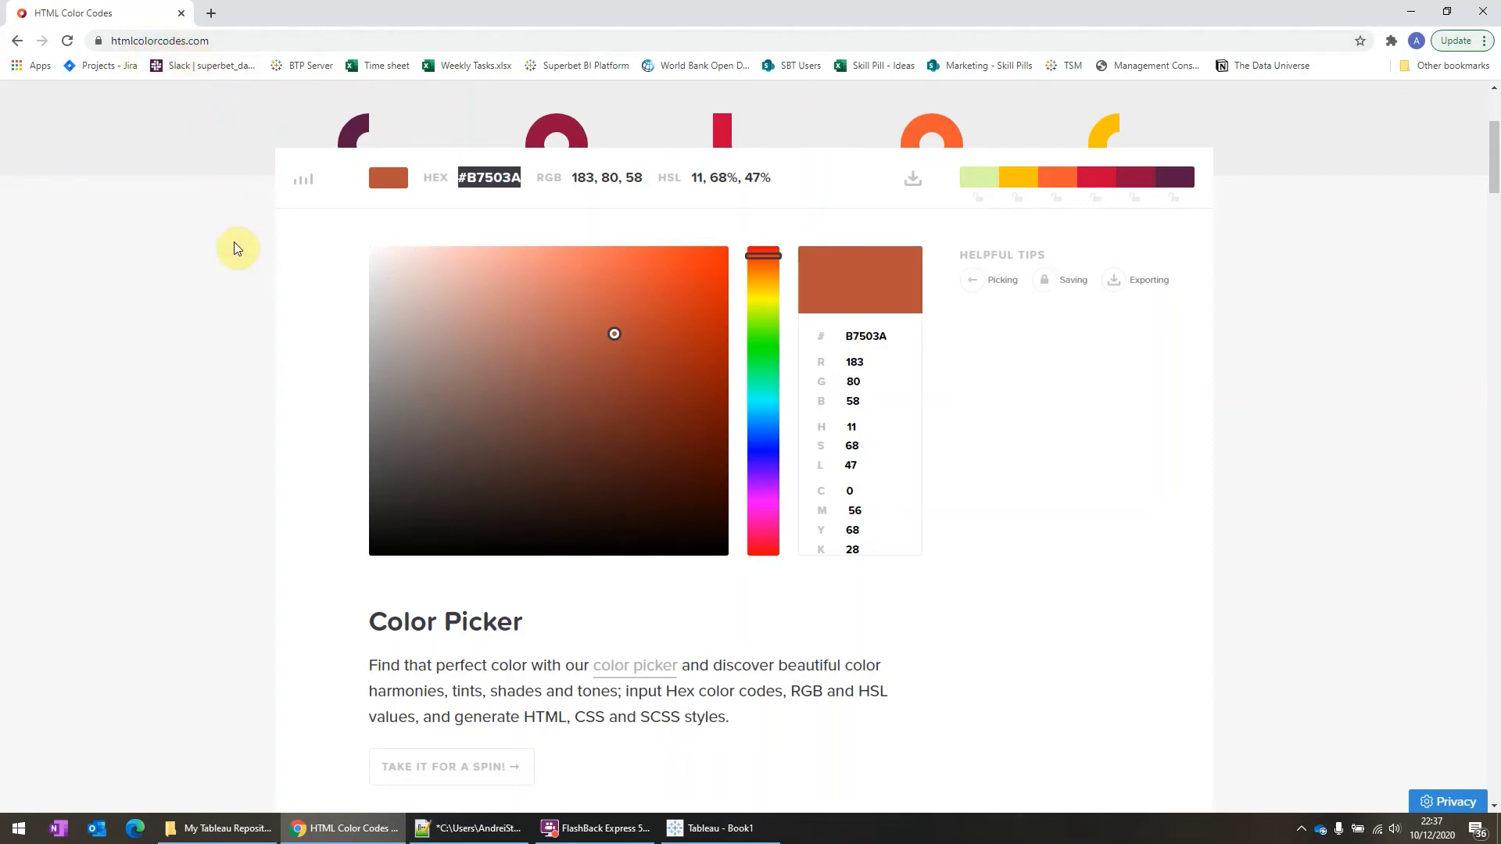
- Pick the orange-red #C83B1C in the colour gradient and select its hex code
left_click(581, 412)
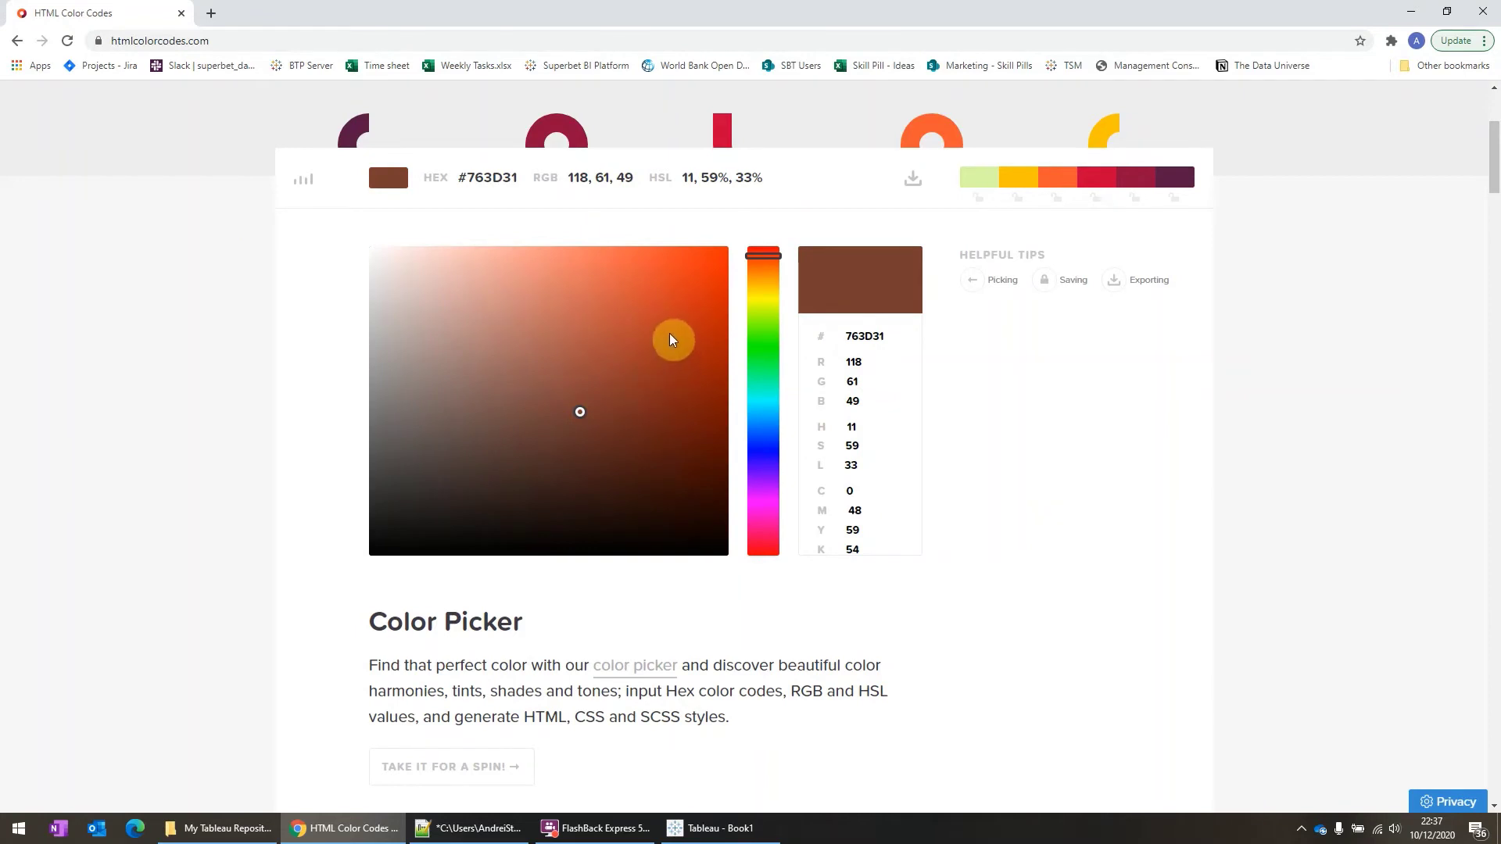
left_click(677, 313)
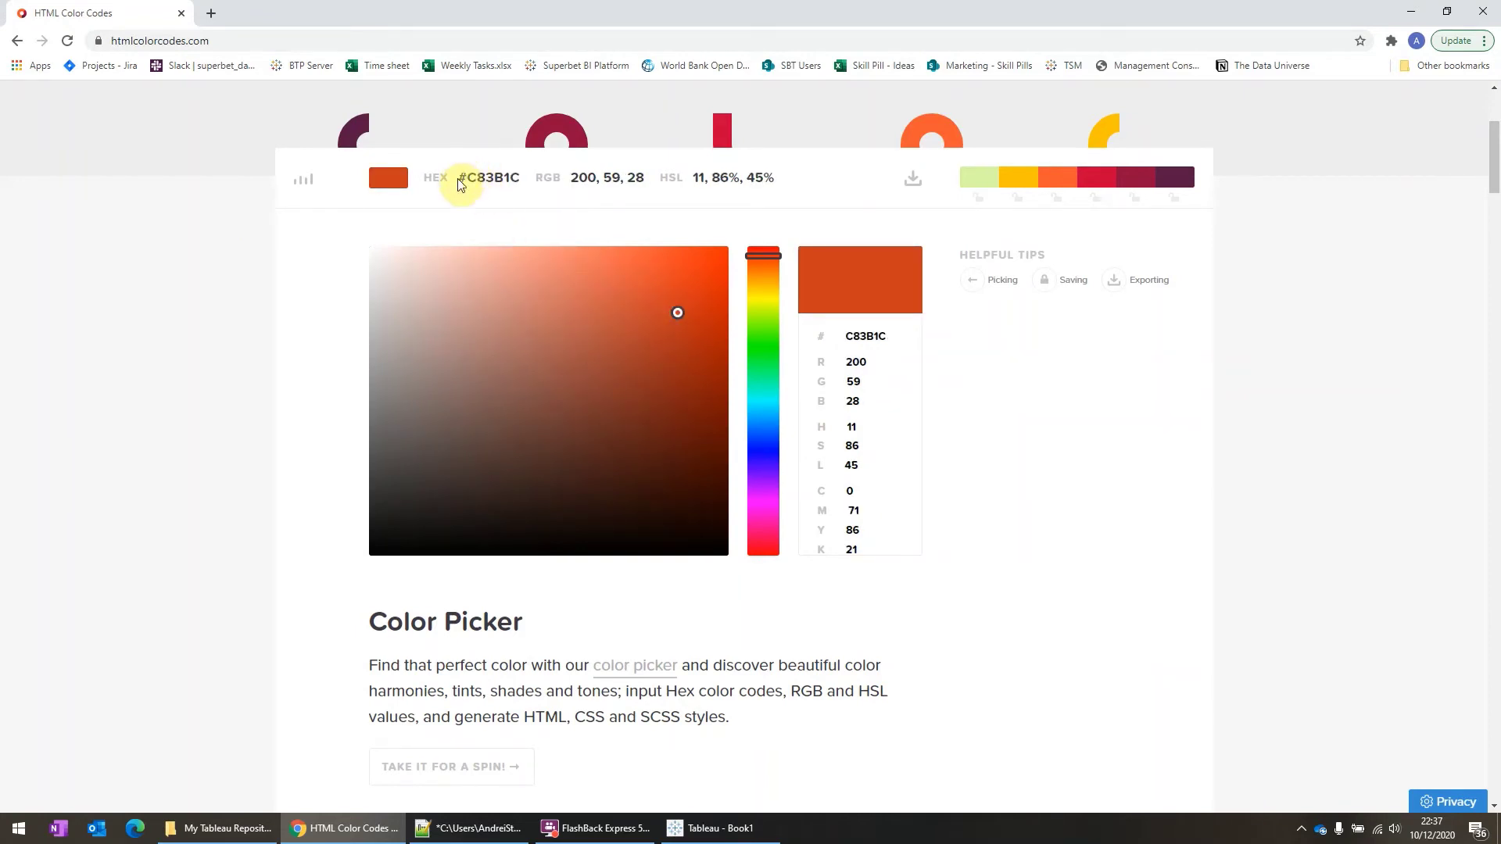
left_click_drag(457, 182, 522, 182)
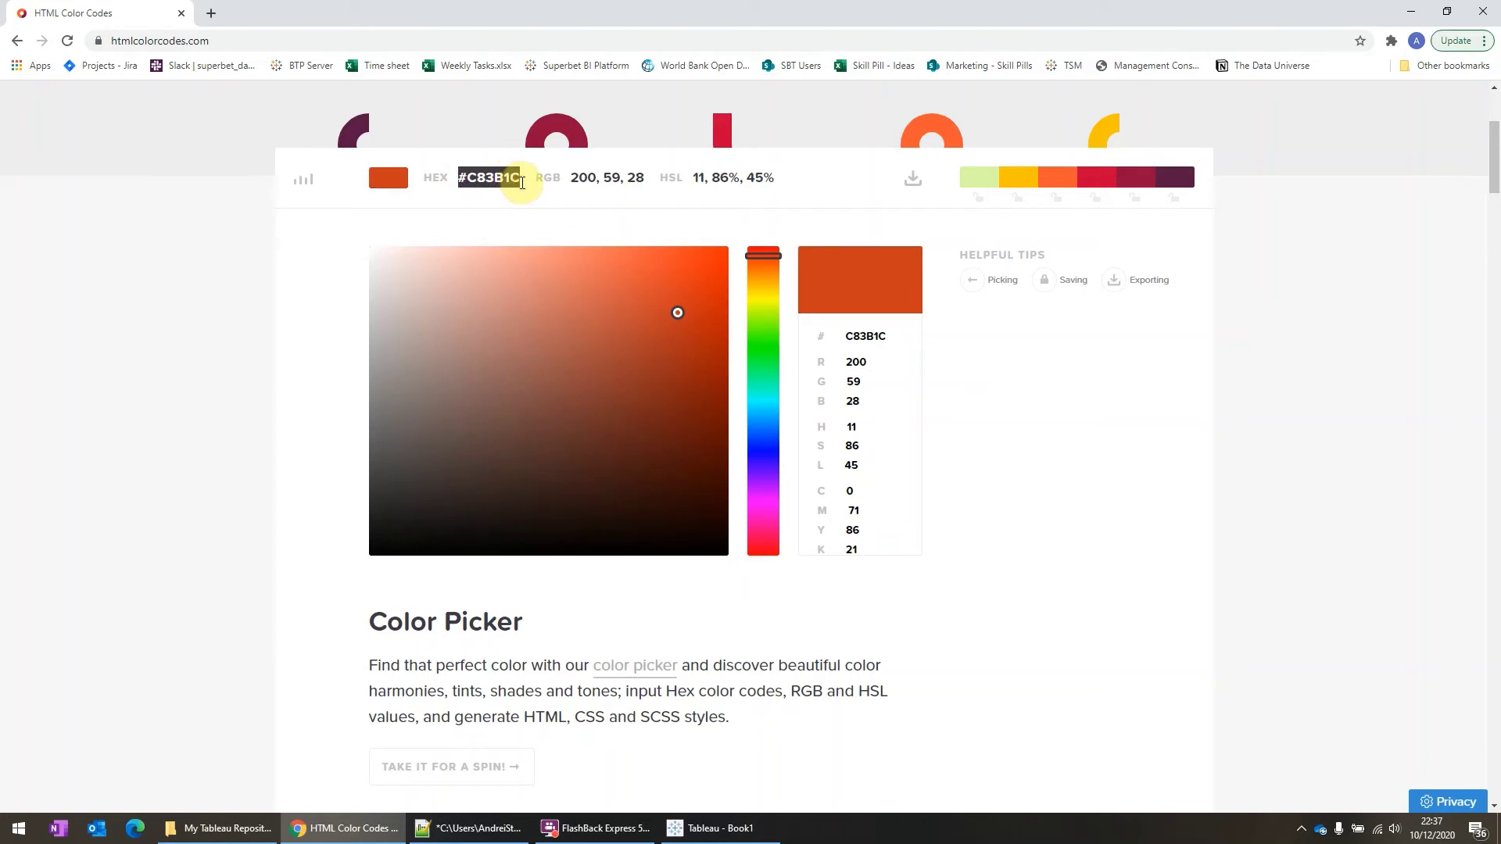
left_click(463, 825)
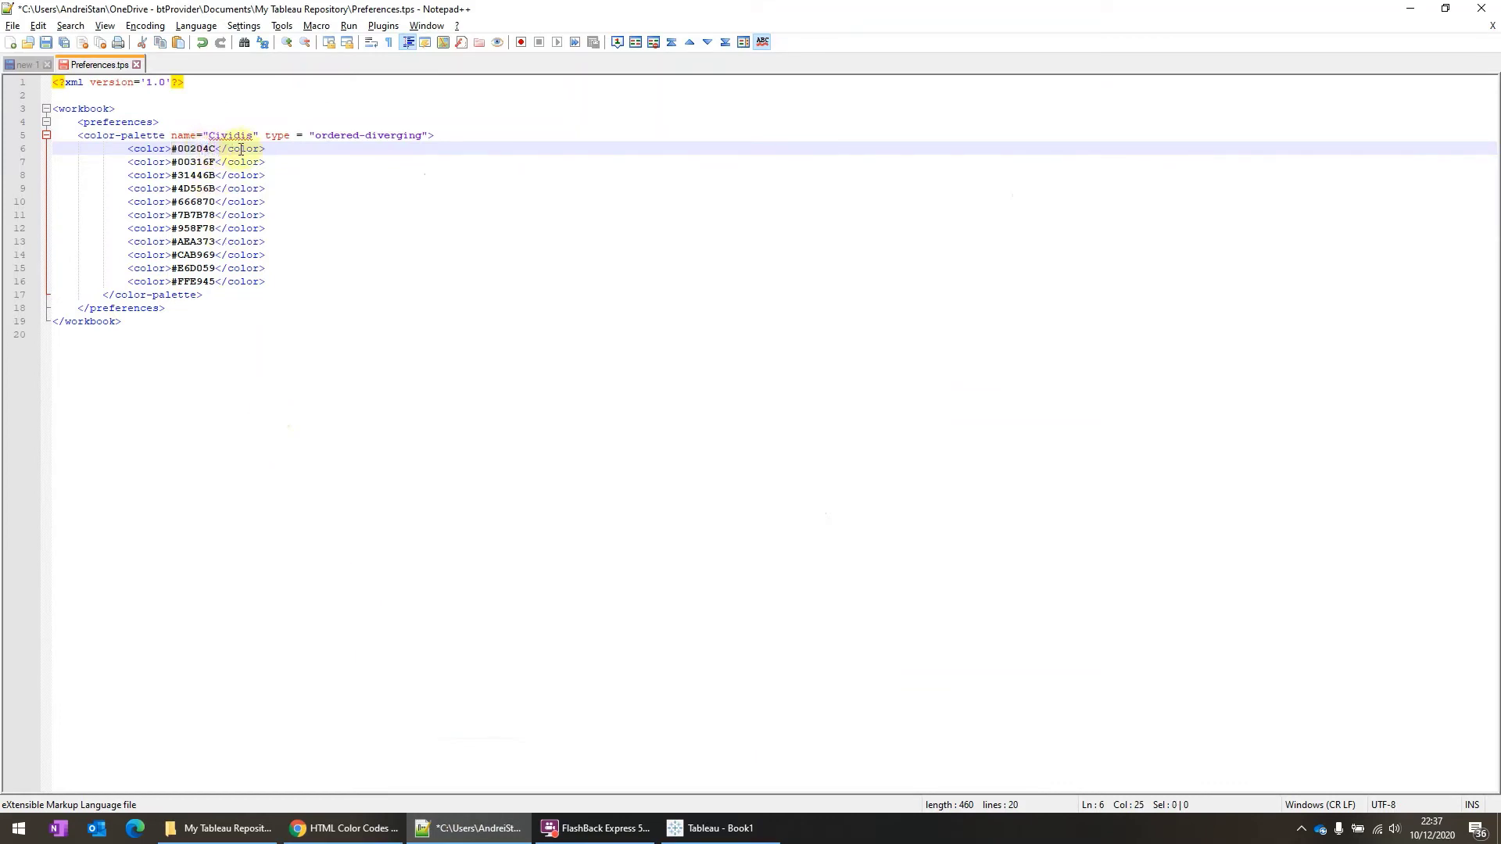
left_click_drag(267, 147, 216, 148)
left_click(130, 161)
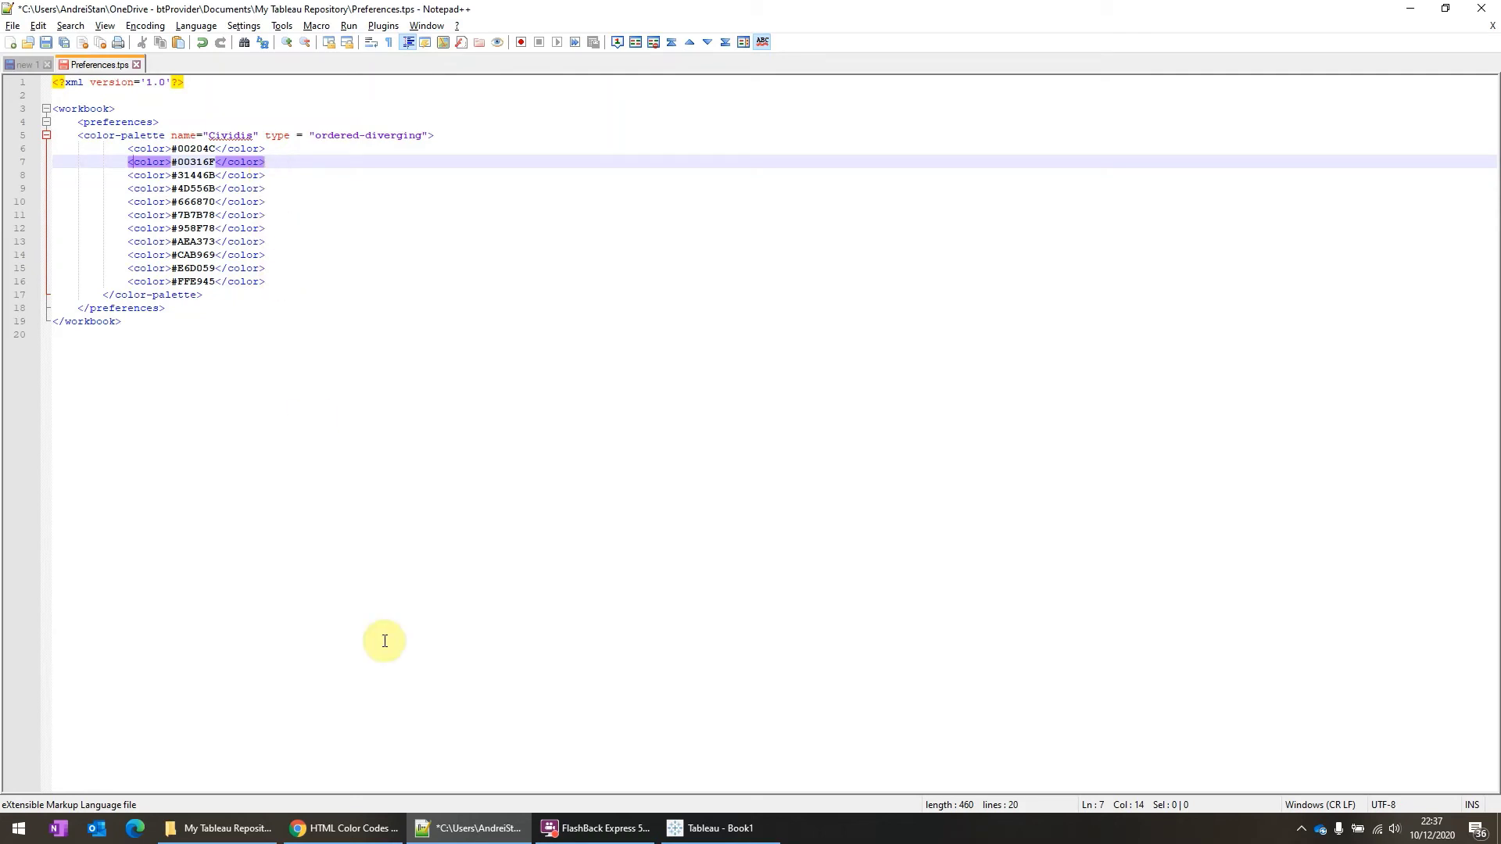
left_click(344, 828)
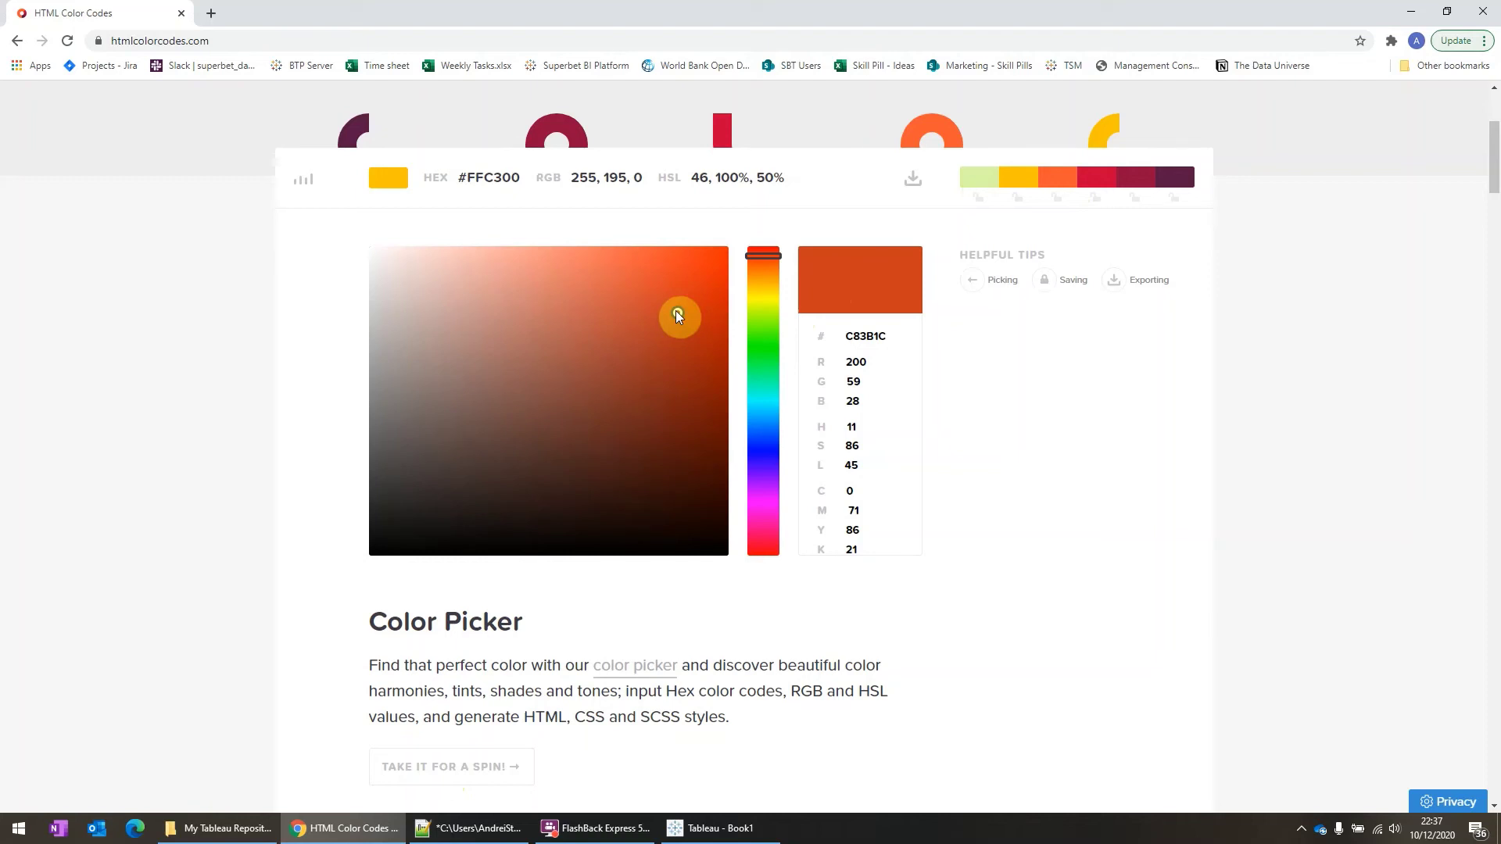
- Try lighter salmon shades like #FEAB99 and #FE957F, ending on coral #FC7659
left_click_drag(676, 312, 417, 251)
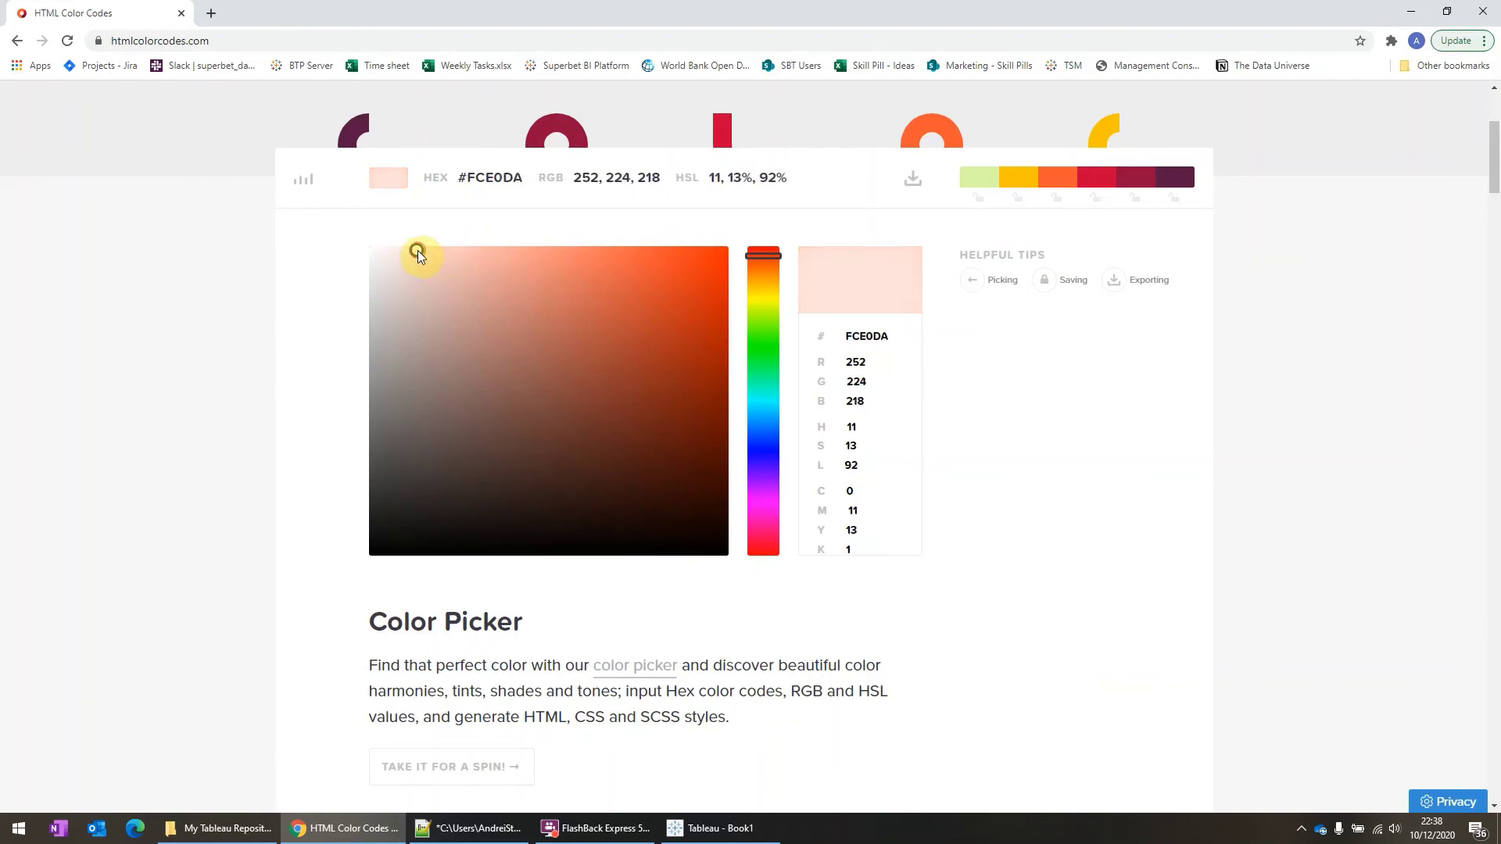
left_click(388, 182)
left_click(447, 246)
left_click(478, 247)
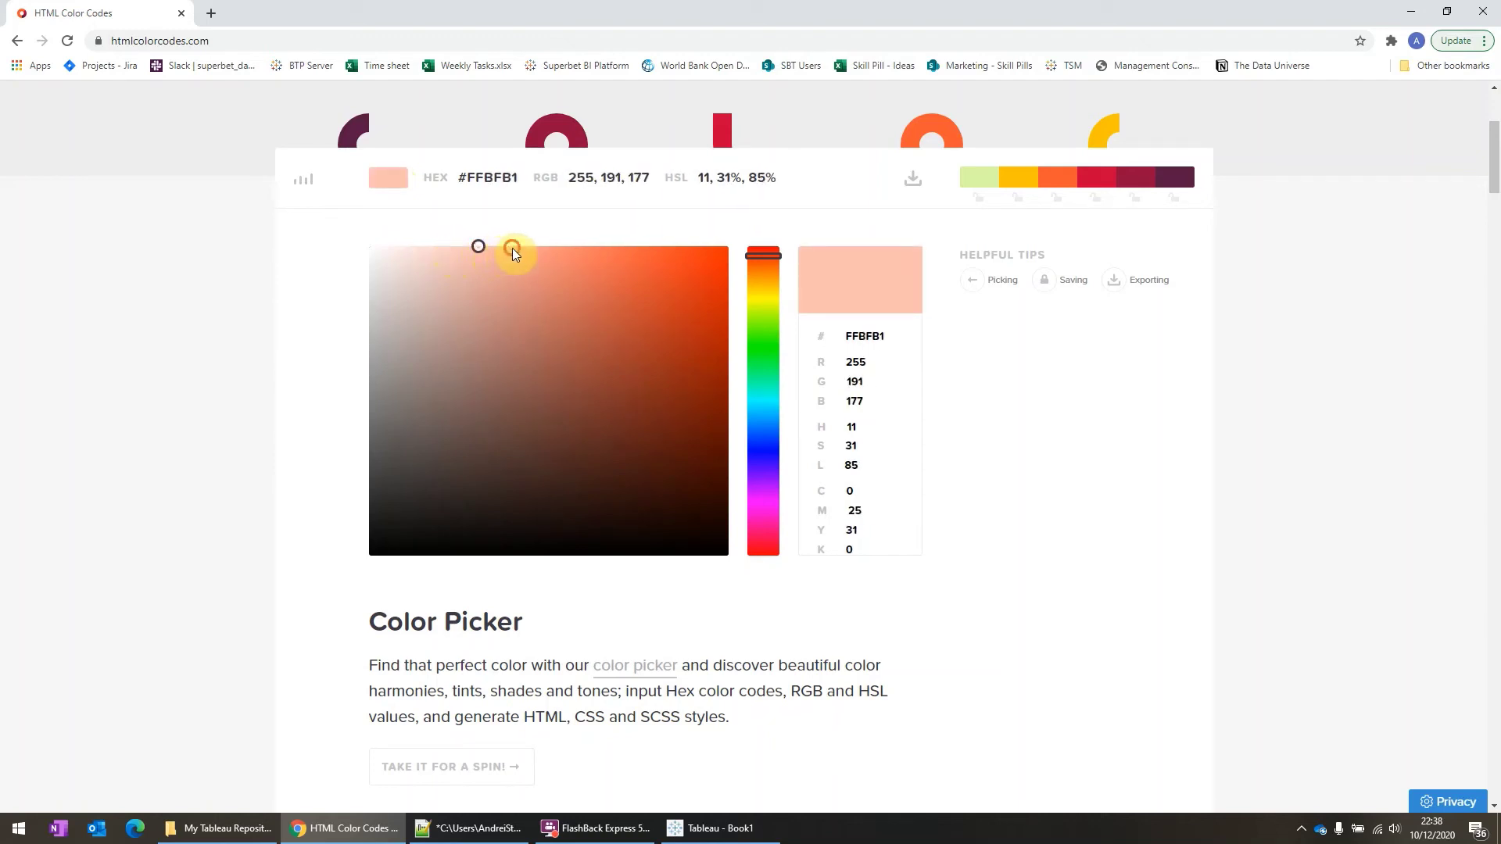
left_click(512, 248)
left_click(549, 248)
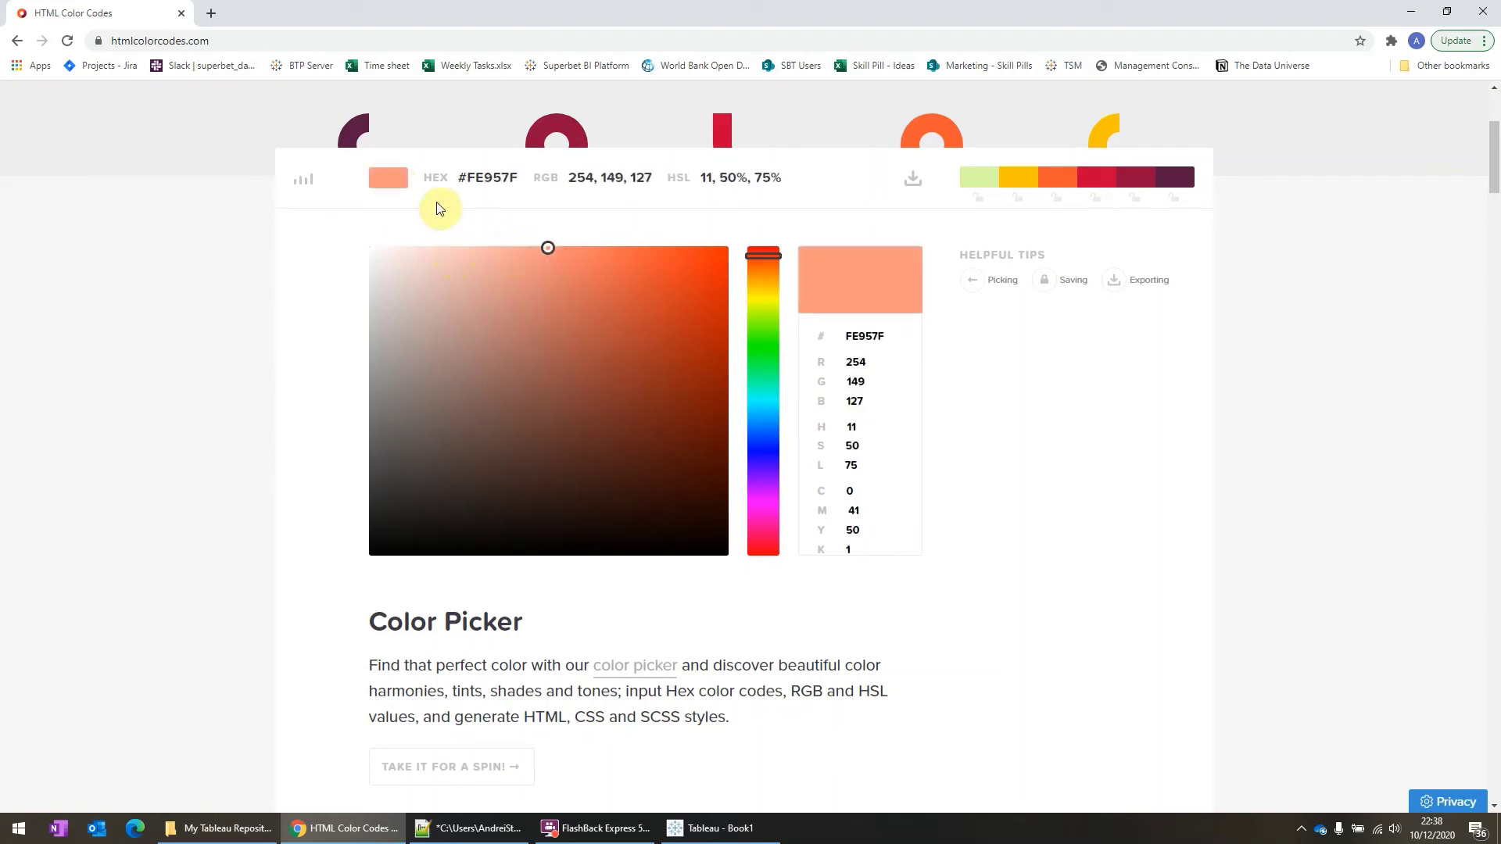
left_click(603, 251)
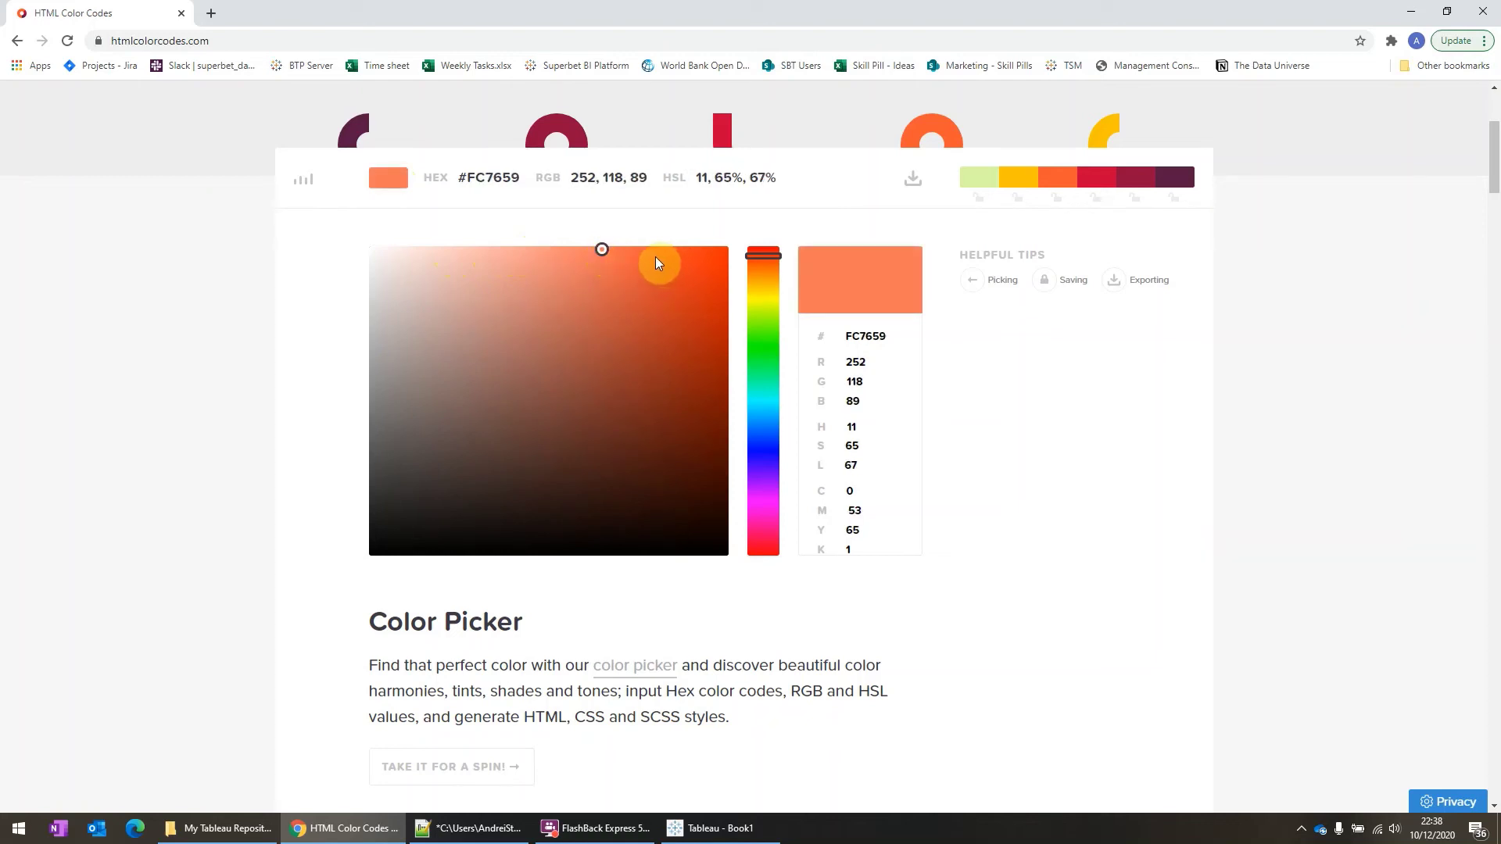
left_click(438, 829)
- Save Preferences.tps with the Cividis palette block using Ctrl+S
left_click(343, 452)
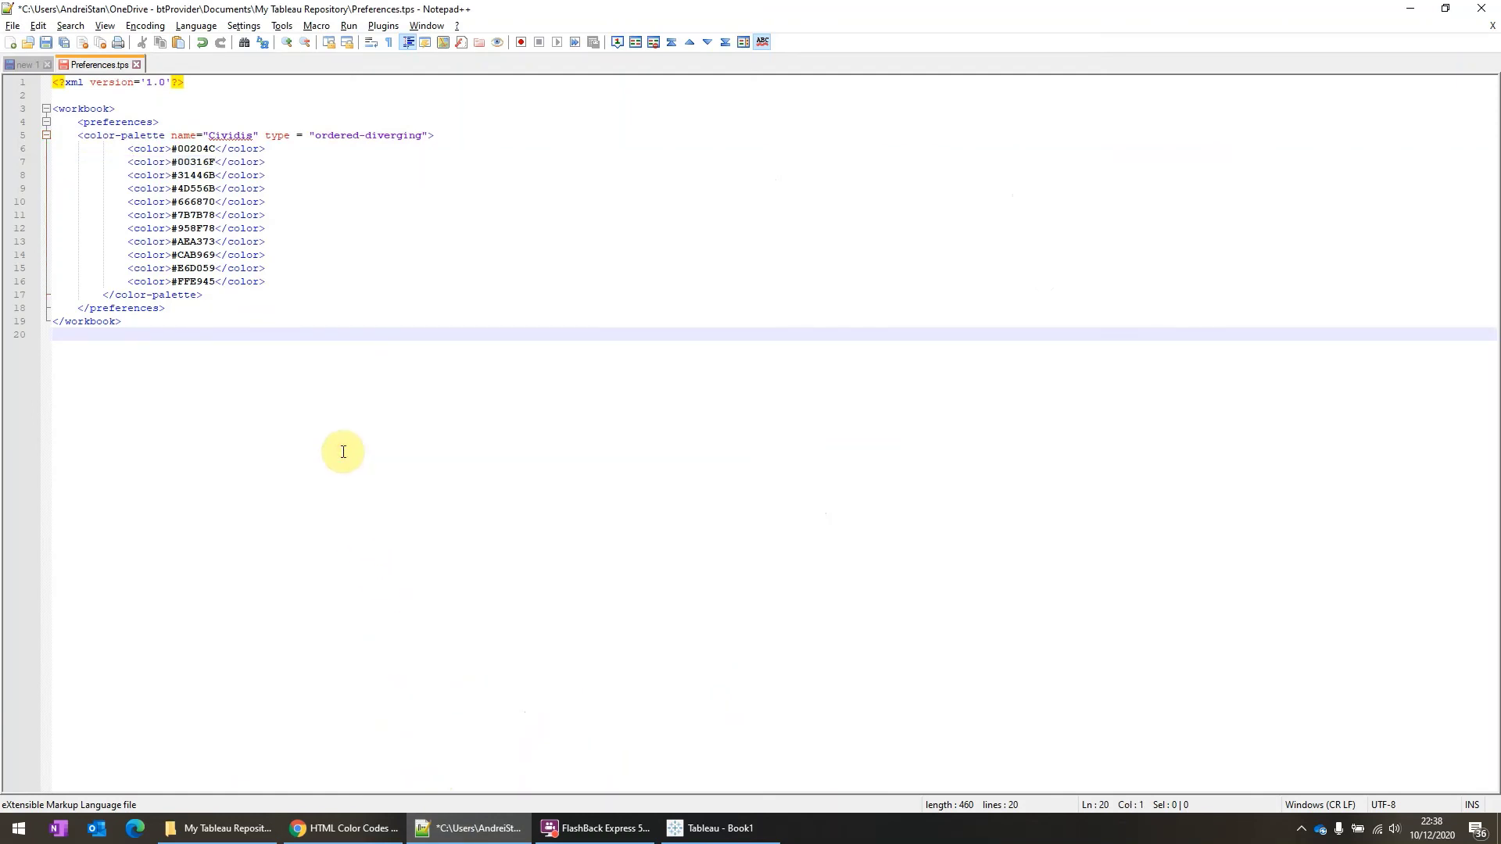
key("ctrl+s")
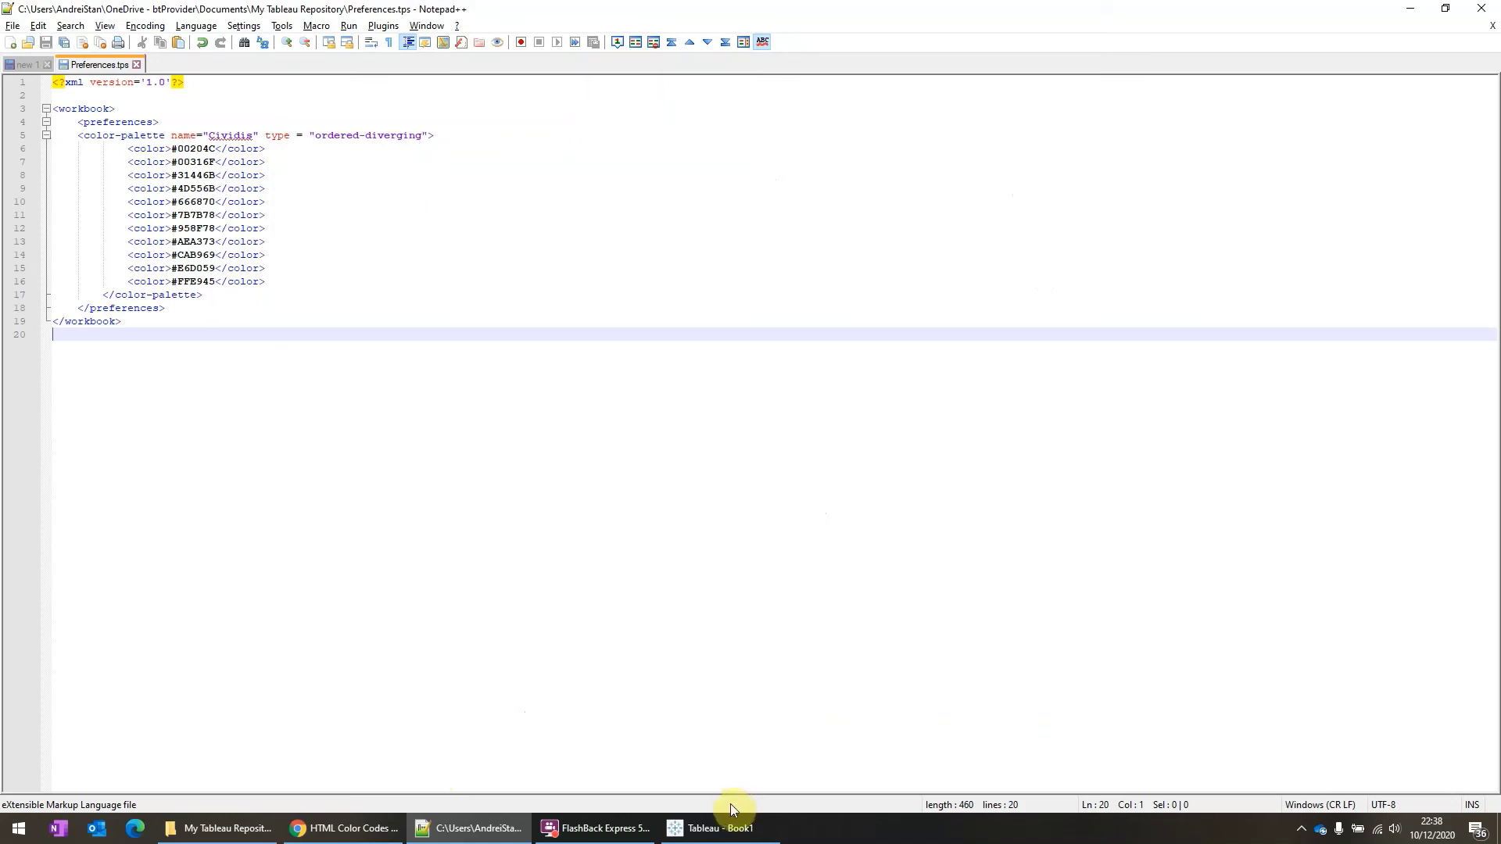
mouse_move(721, 829)
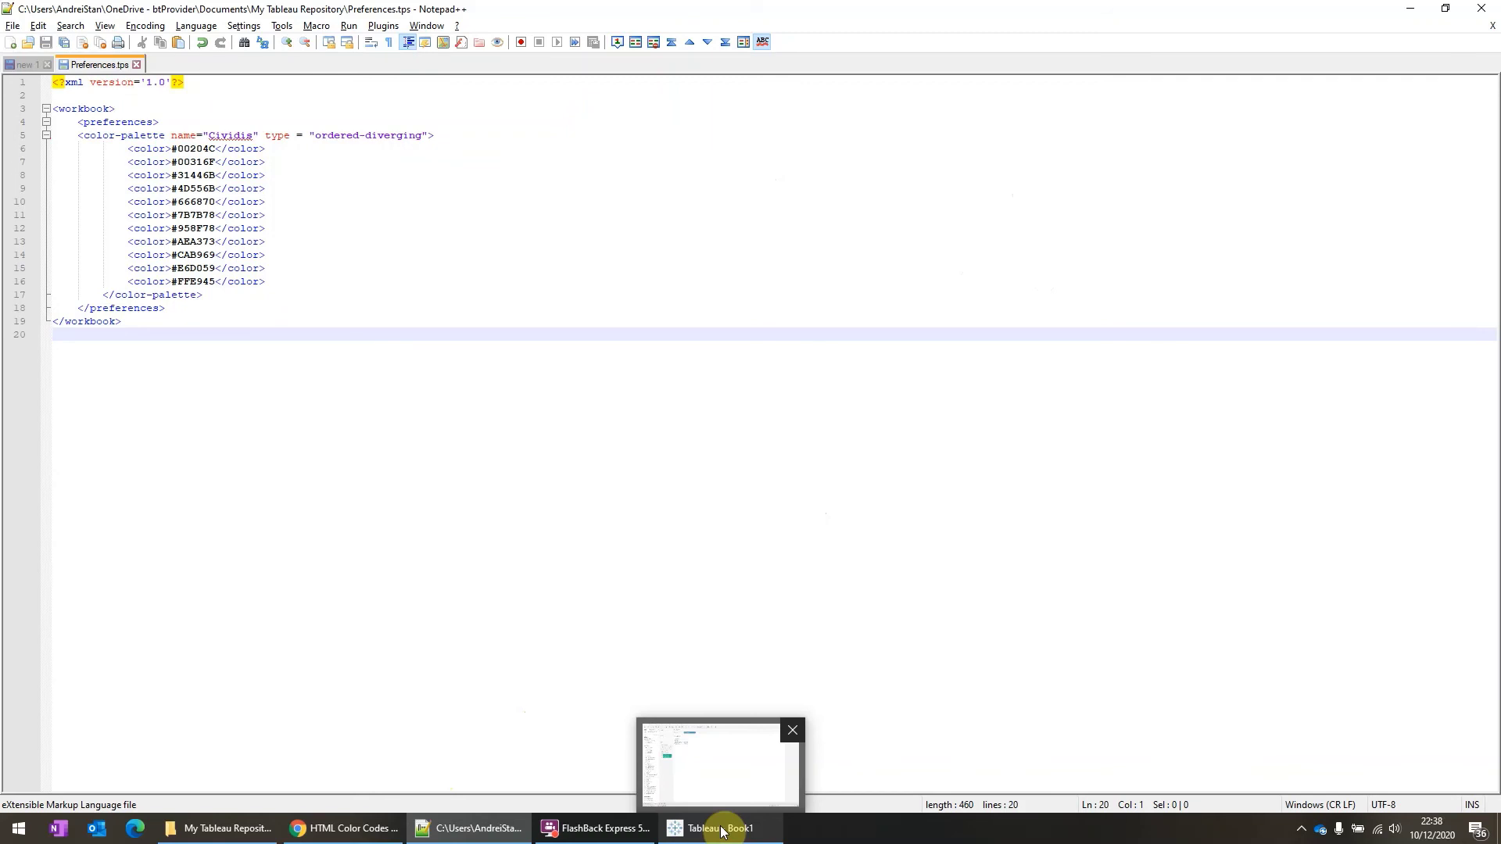
- Close the current Tableau workbook without saving its changes
left_click(728, 762)
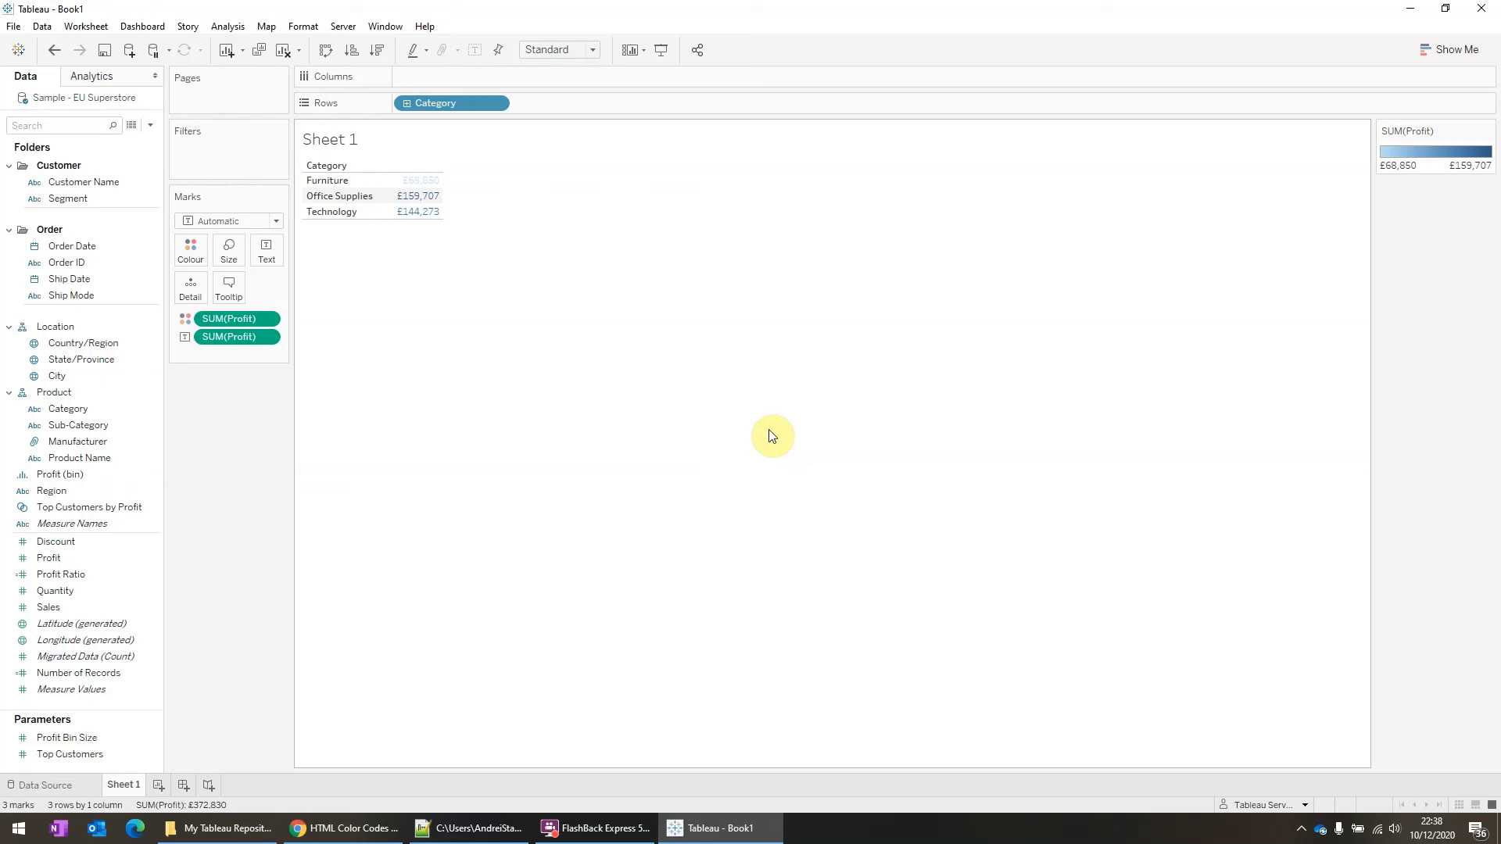
left_click(1480, 11)
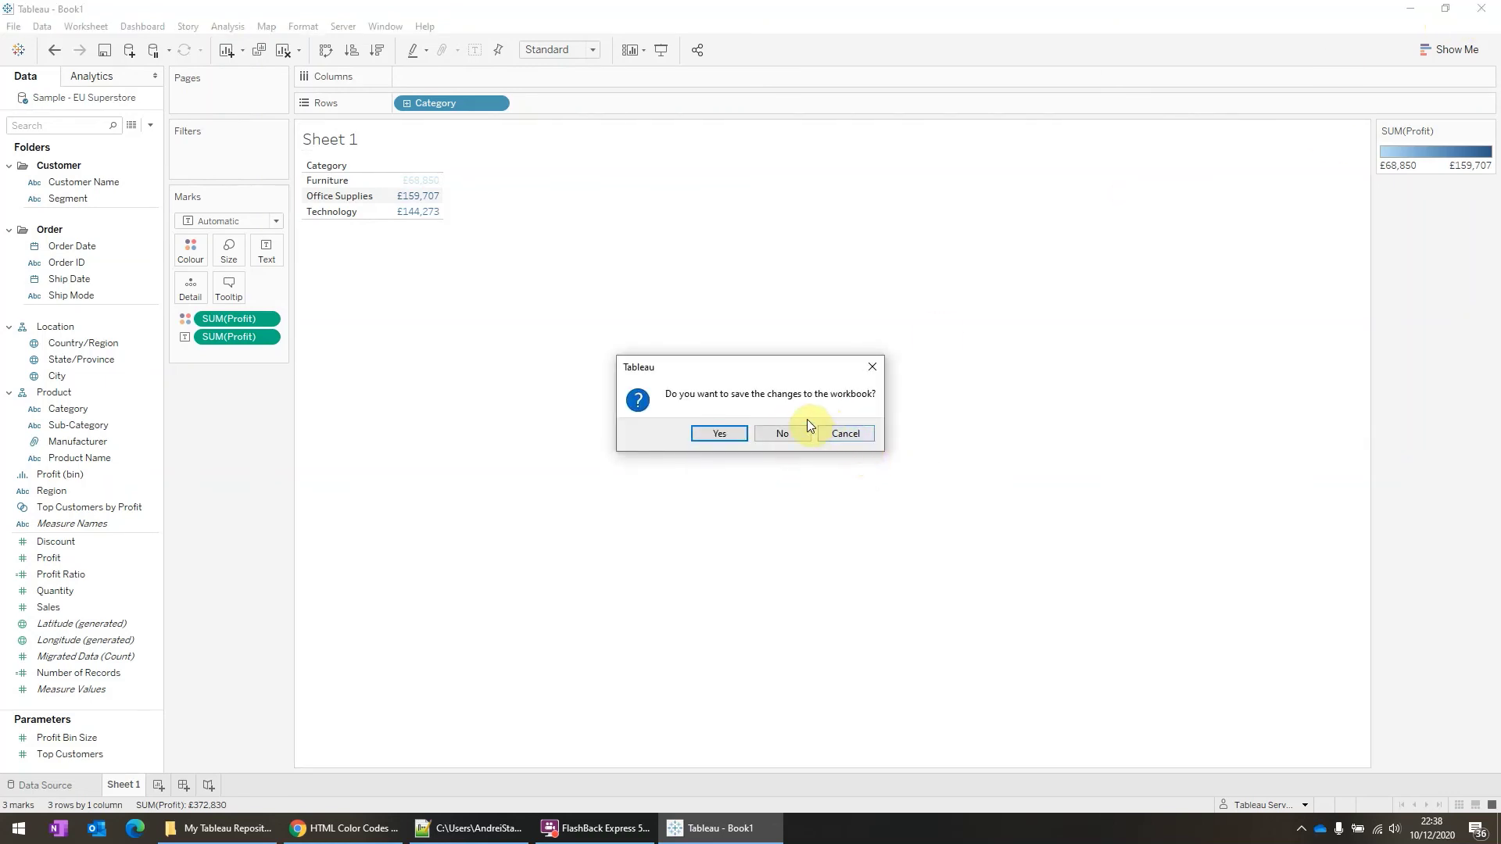
left_click(780, 434)
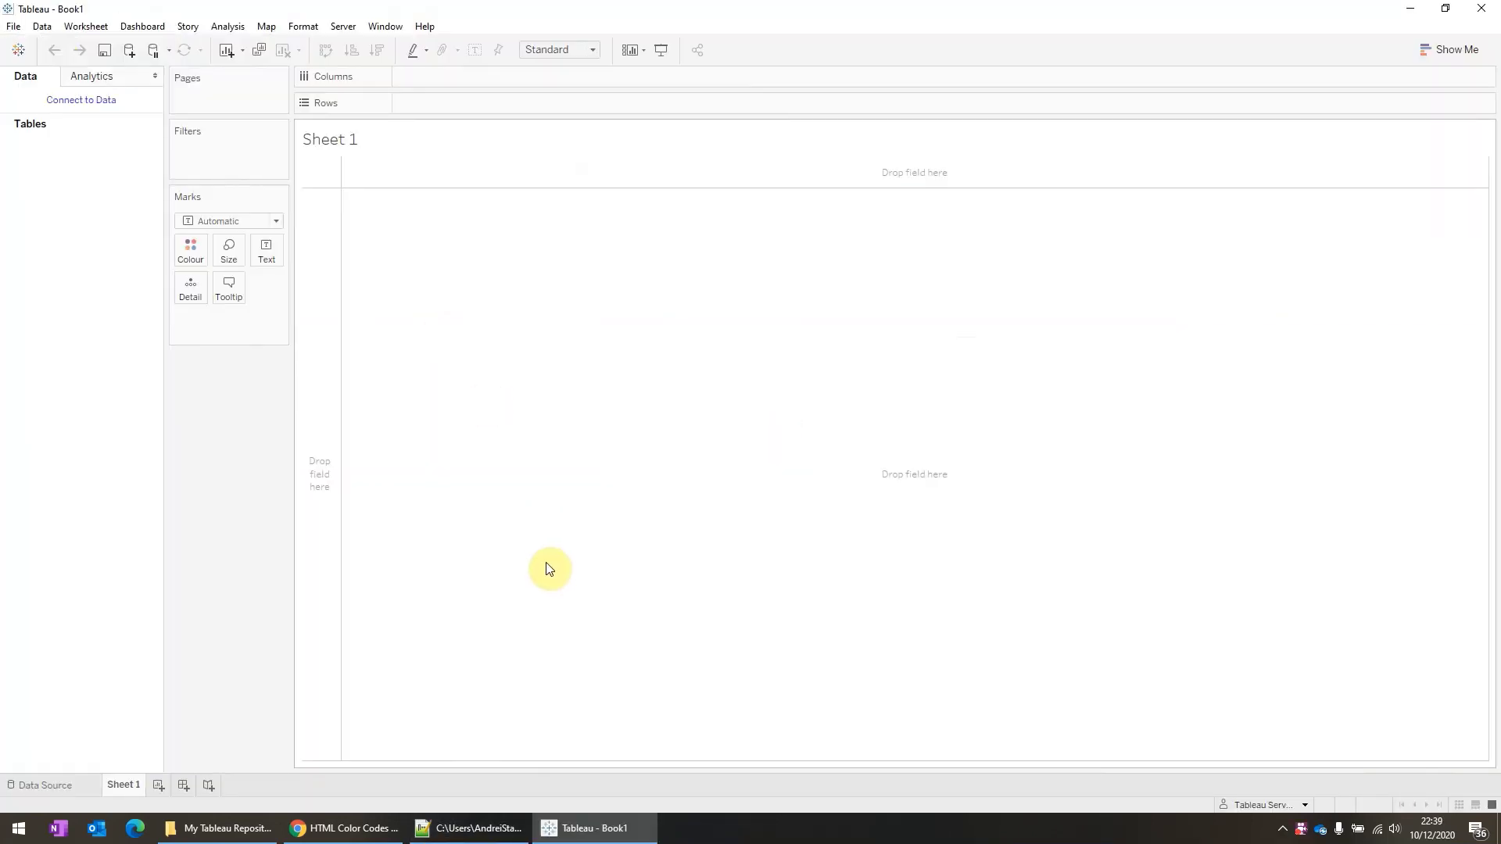
- Connect to Sample - EU Superstore and add Category and Profit to show profit per category
left_click(78, 99)
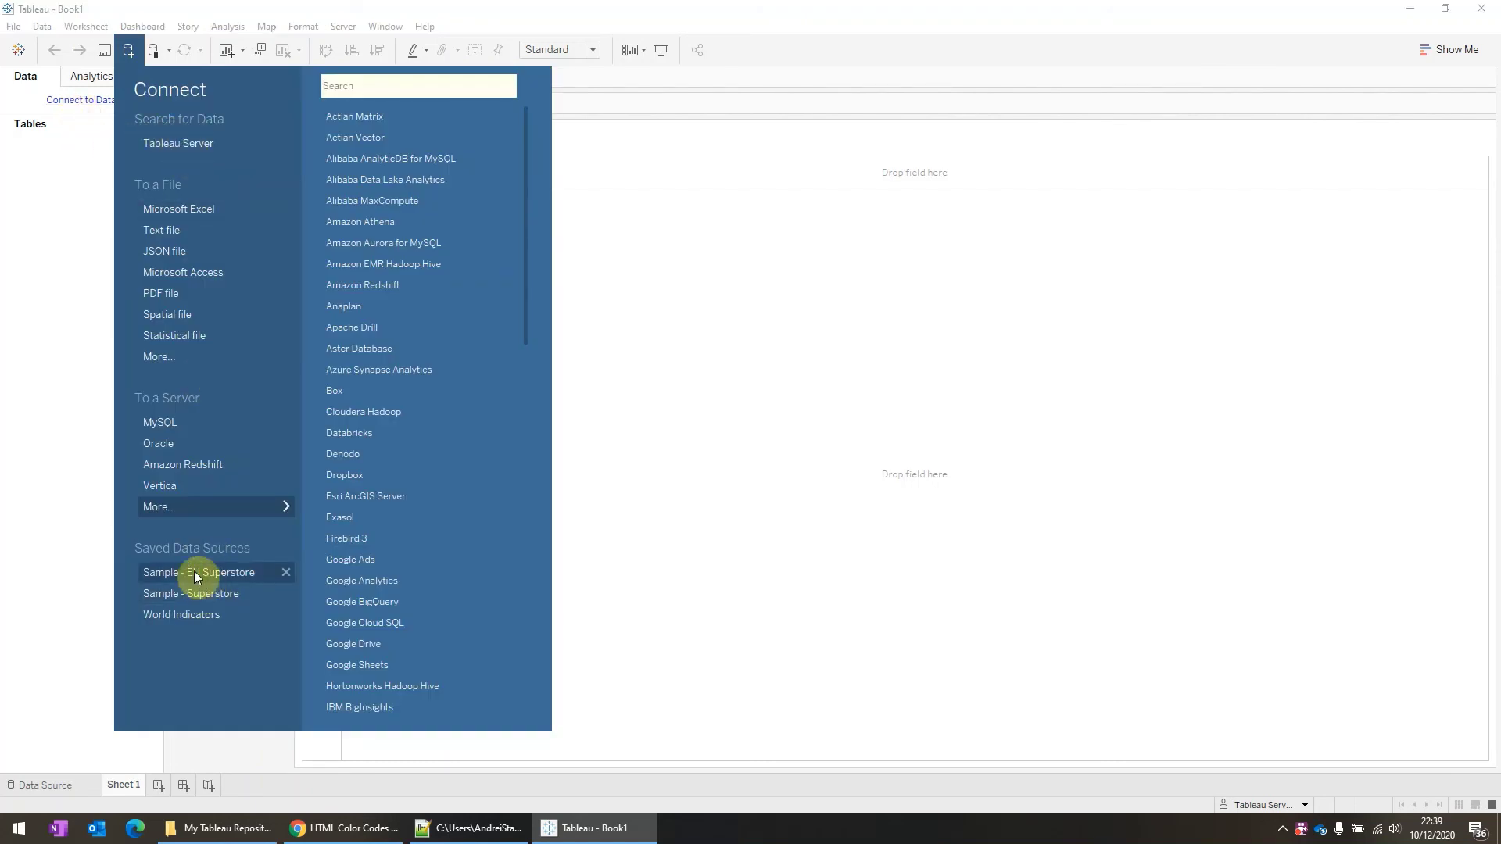
left_click(50, 152)
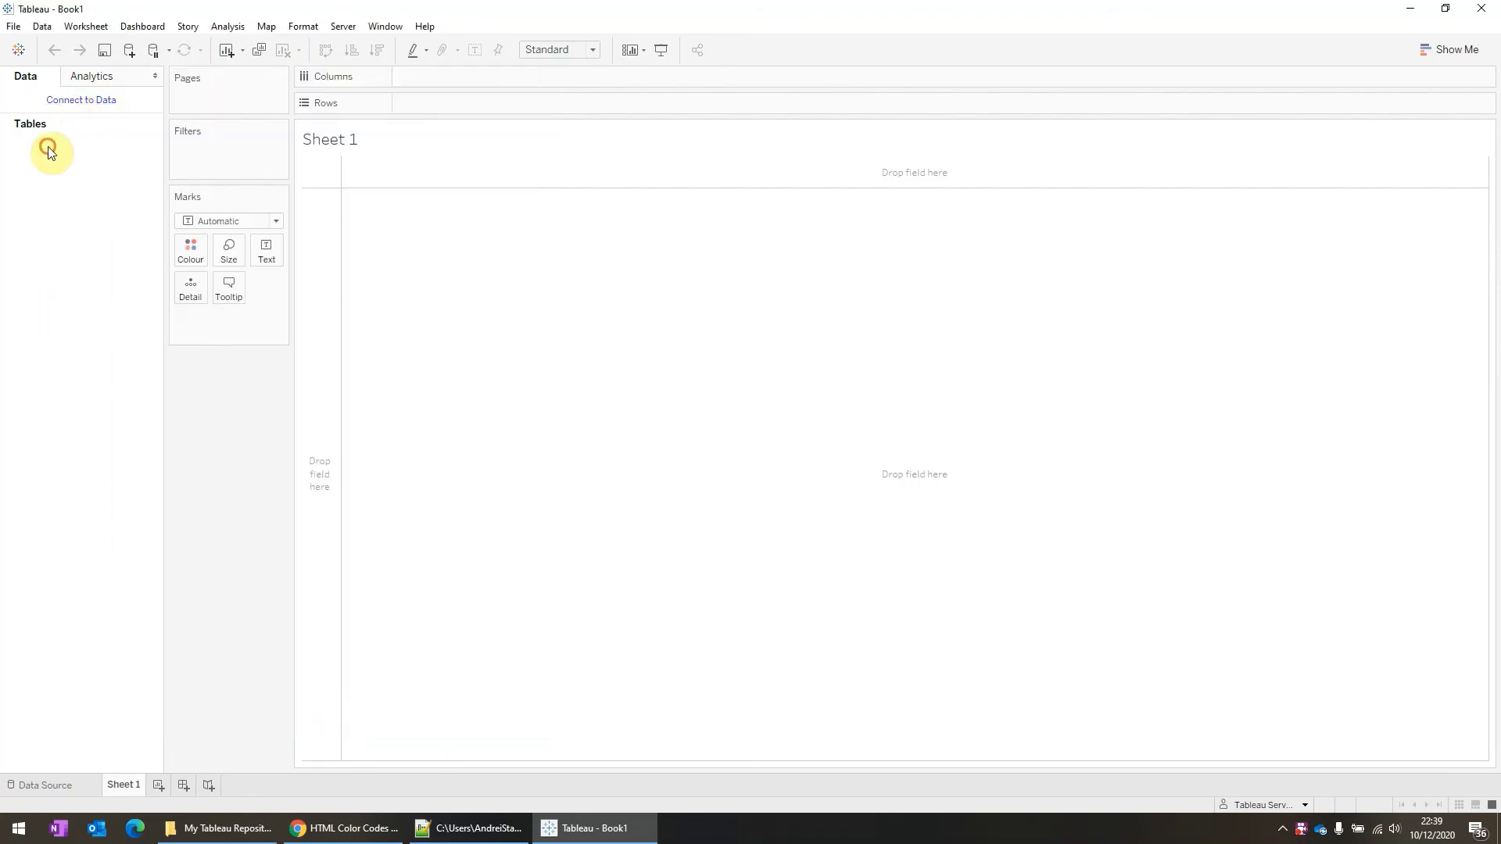
left_click(61, 100)
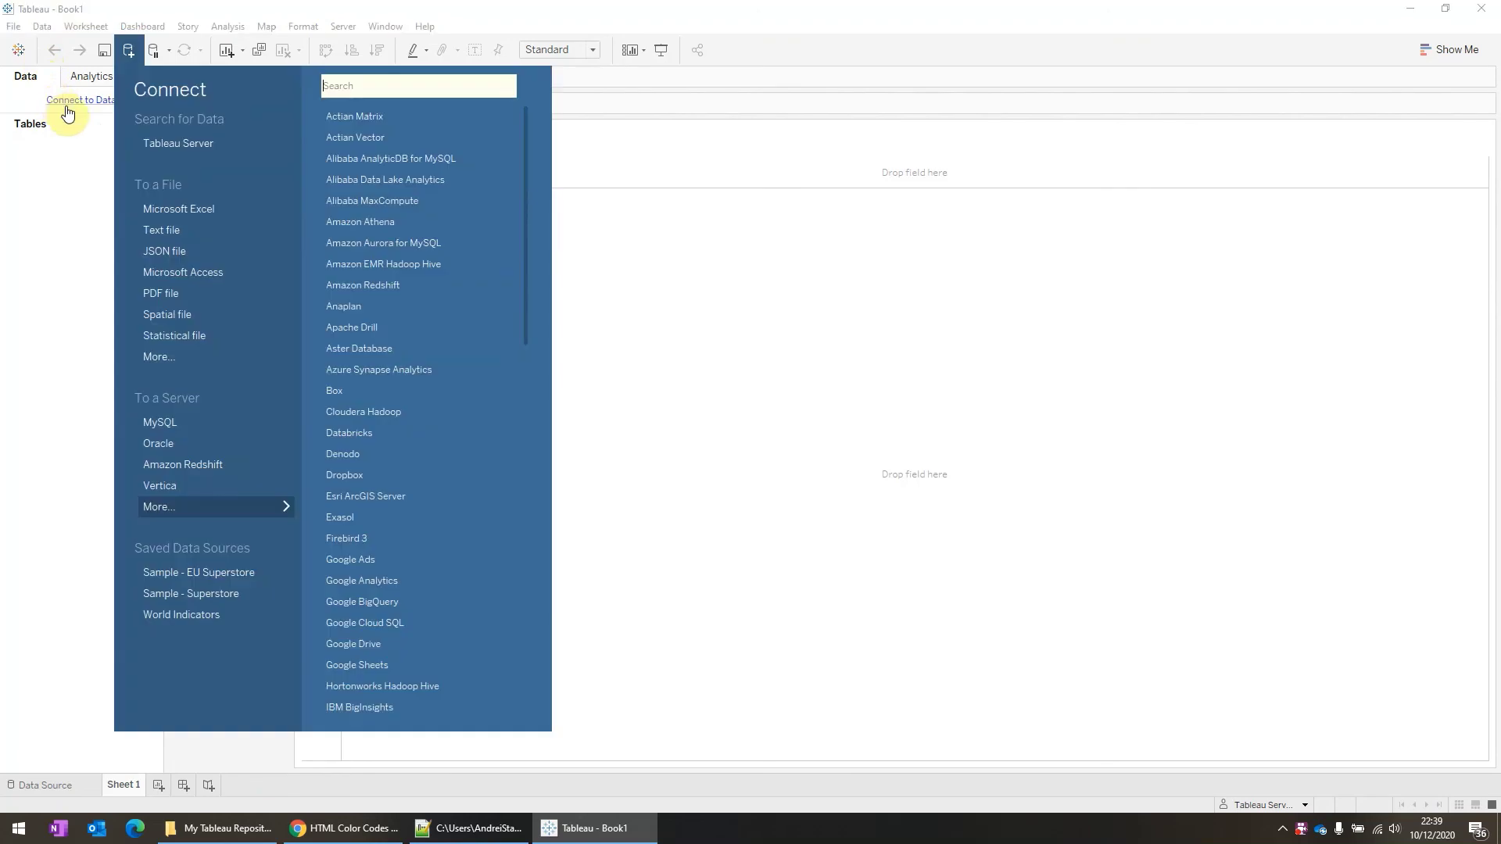
left_click(208, 569)
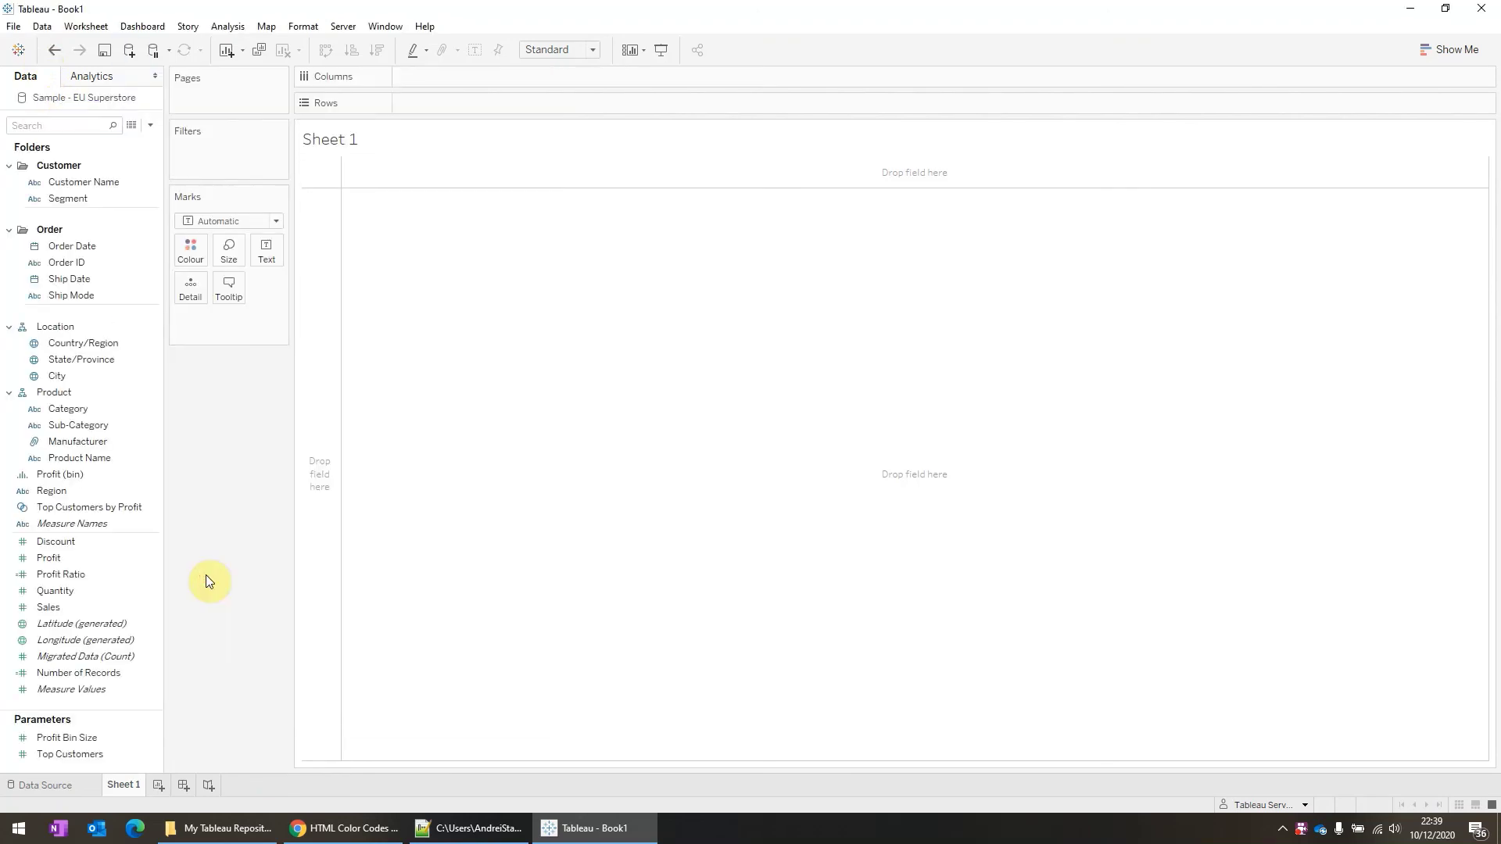
double_click(110, 410)
double_click(95, 555)
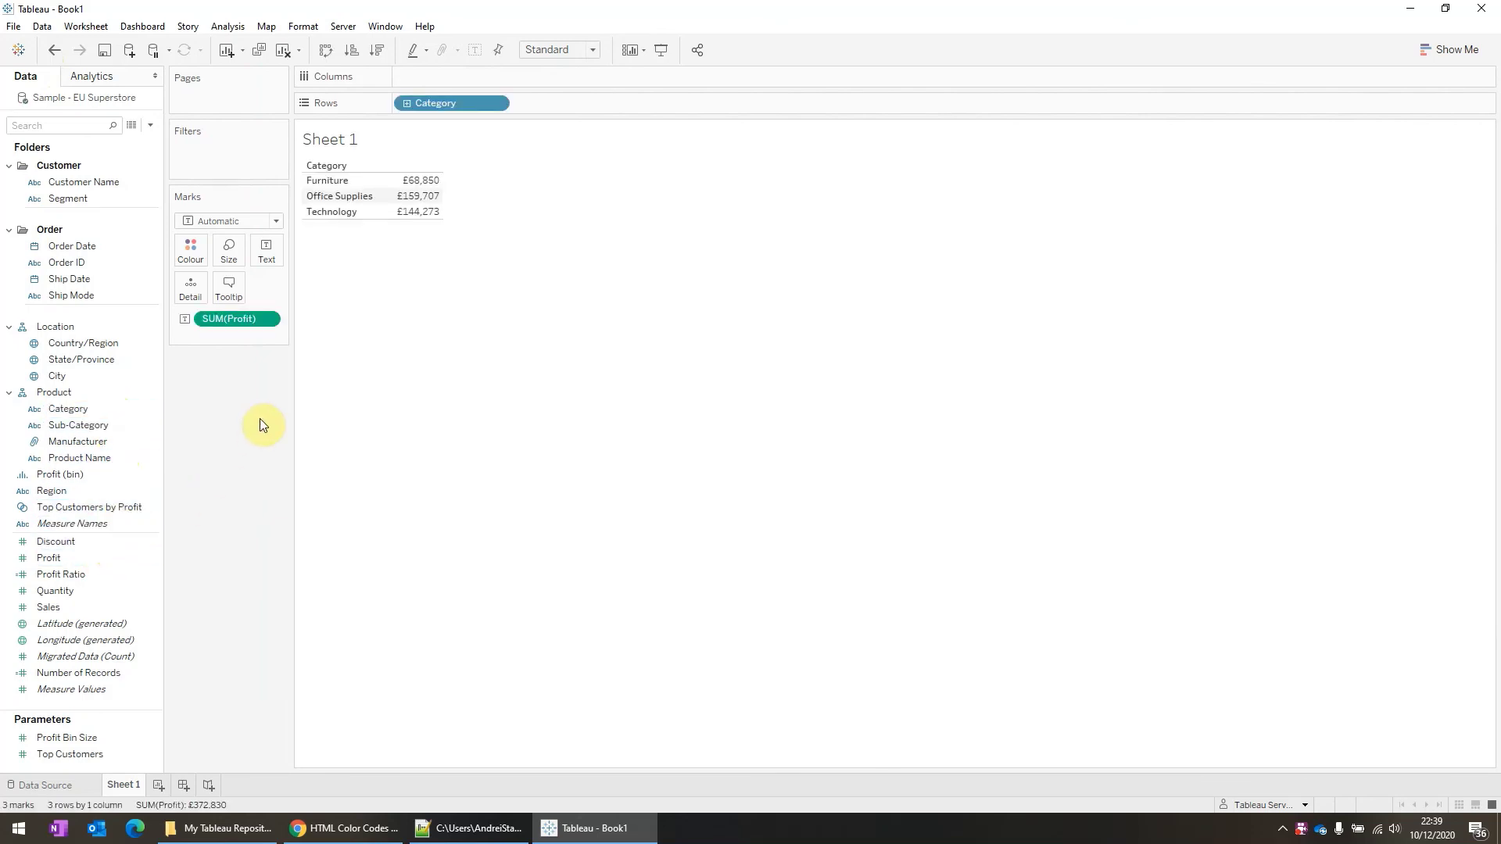
- Put SUM(Profit) on Colour for the table
left_click(191, 251)
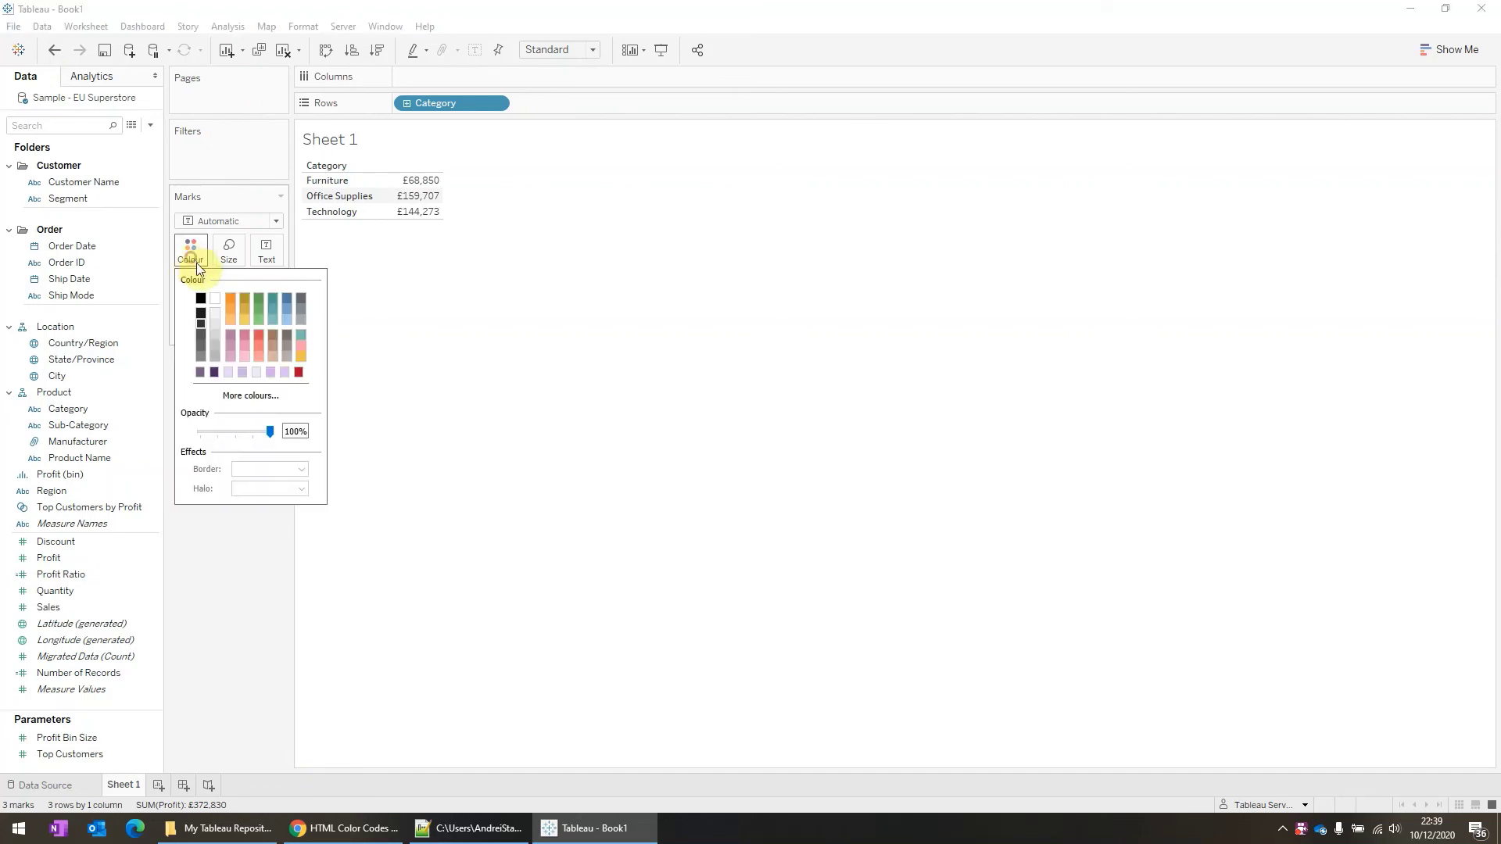
left_click(378, 319)
left_click_drag(237, 321, 190, 252)
- Switch the Profit colour palette to the custom Cividis and apply it
left_click(191, 252)
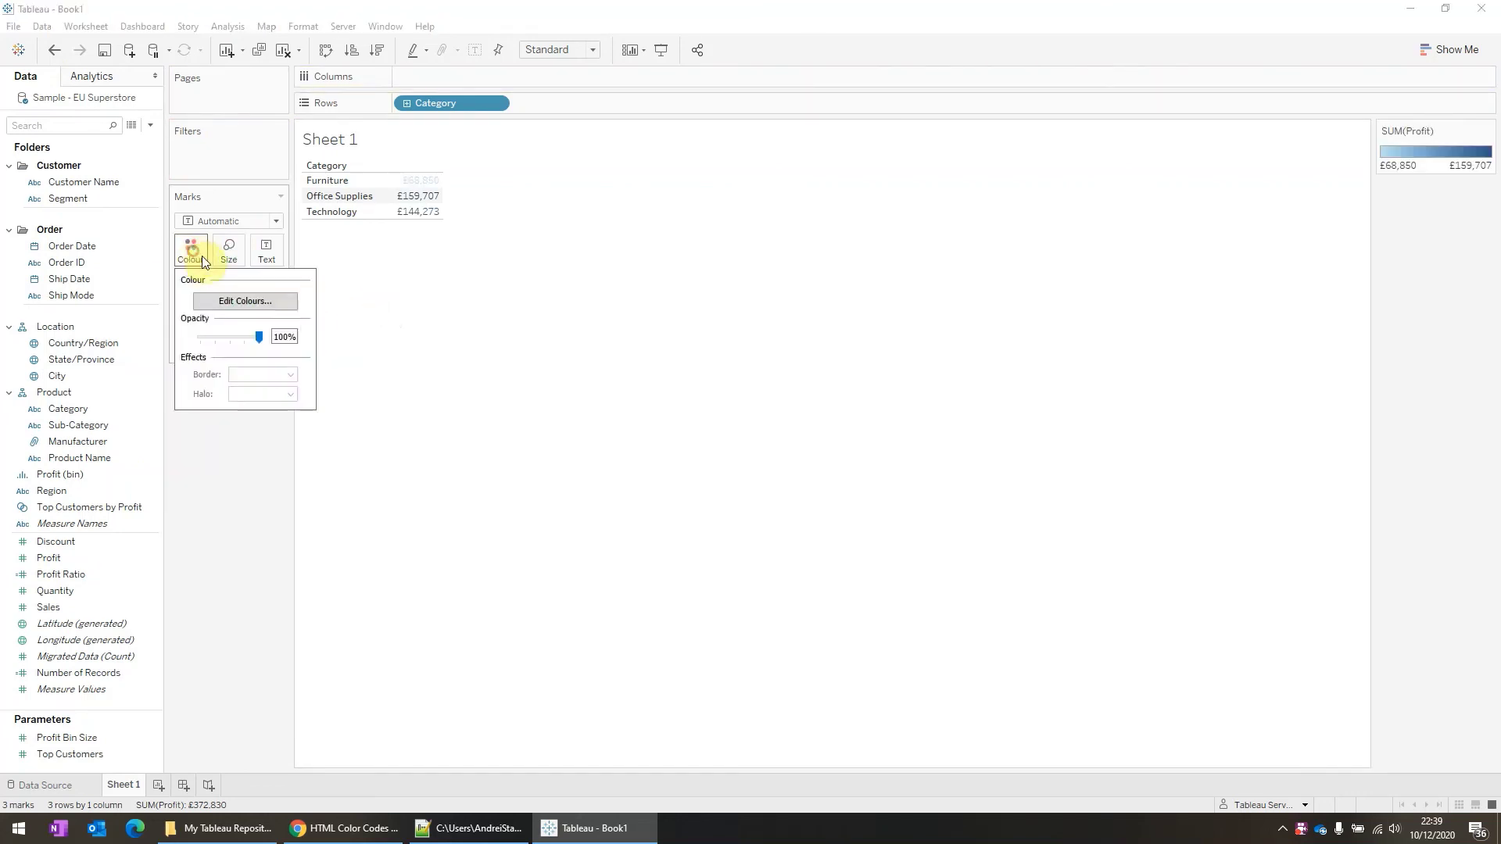
left_click(246, 301)
left_click(750, 350)
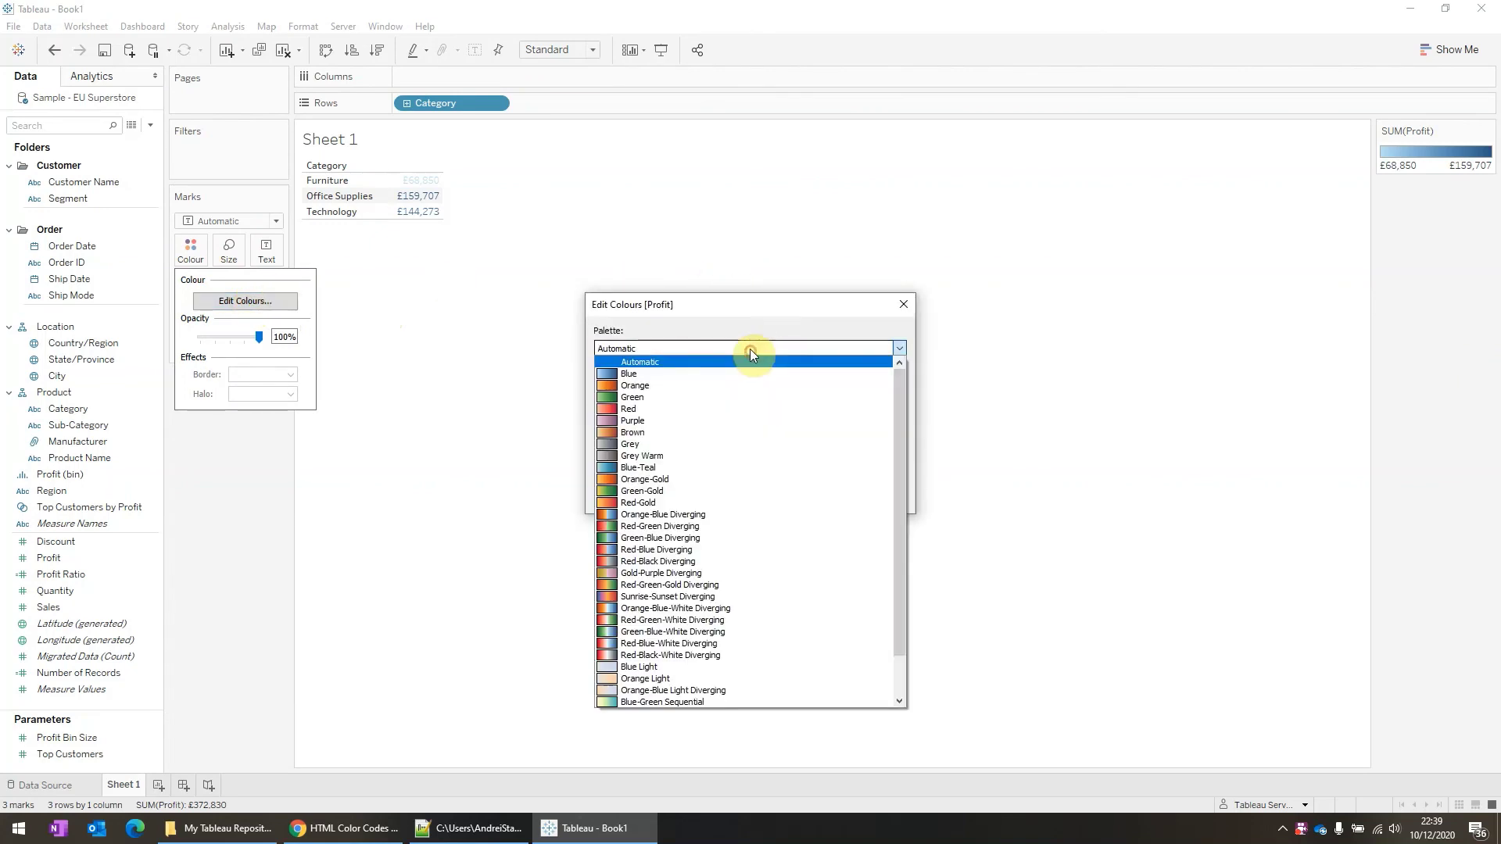
scroll(799, 513, "down", 1)
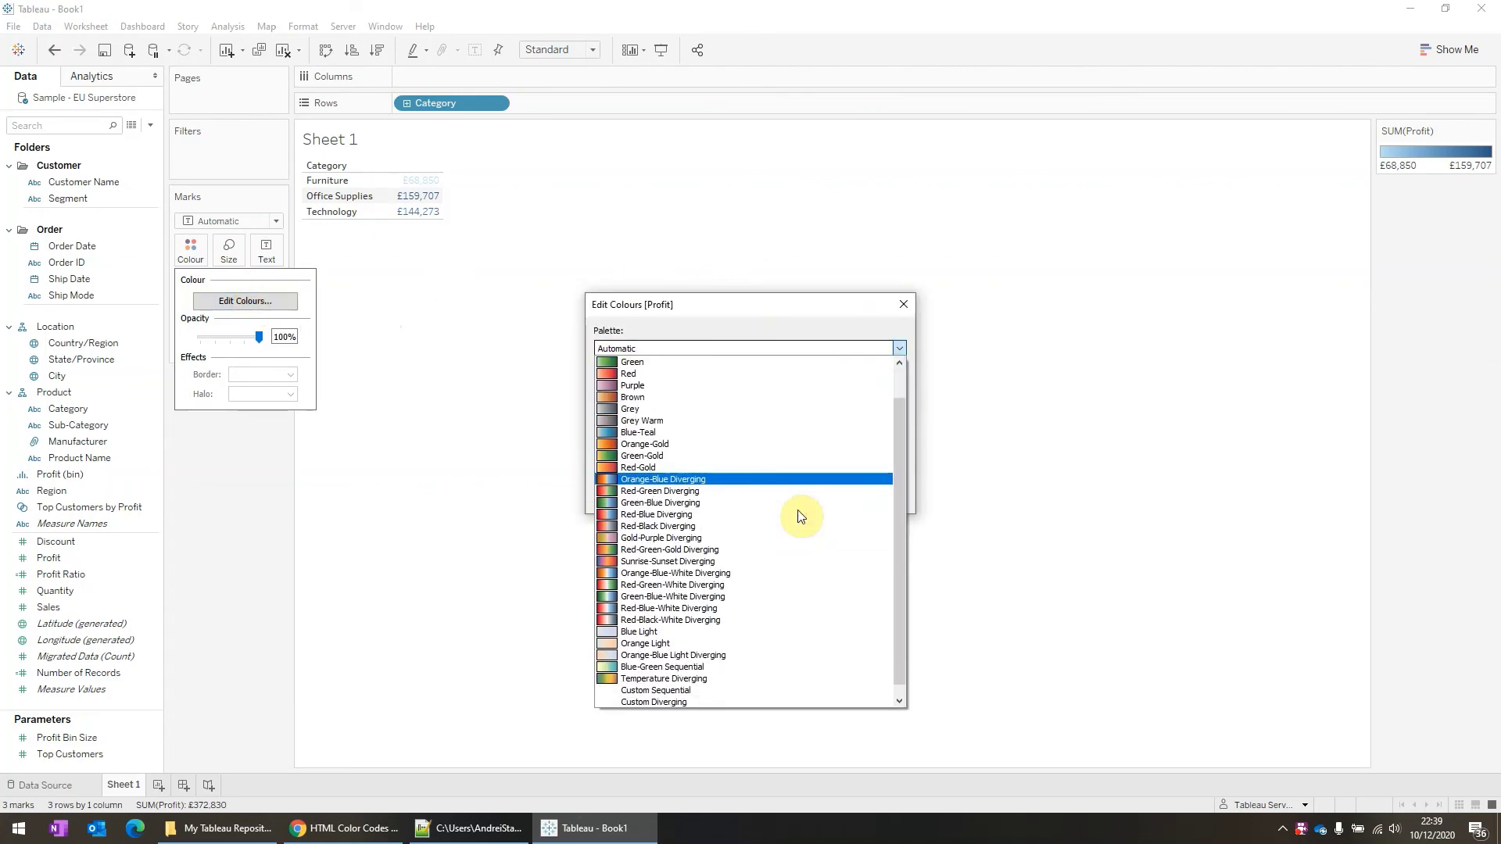
scroll(799, 513, "down", 1)
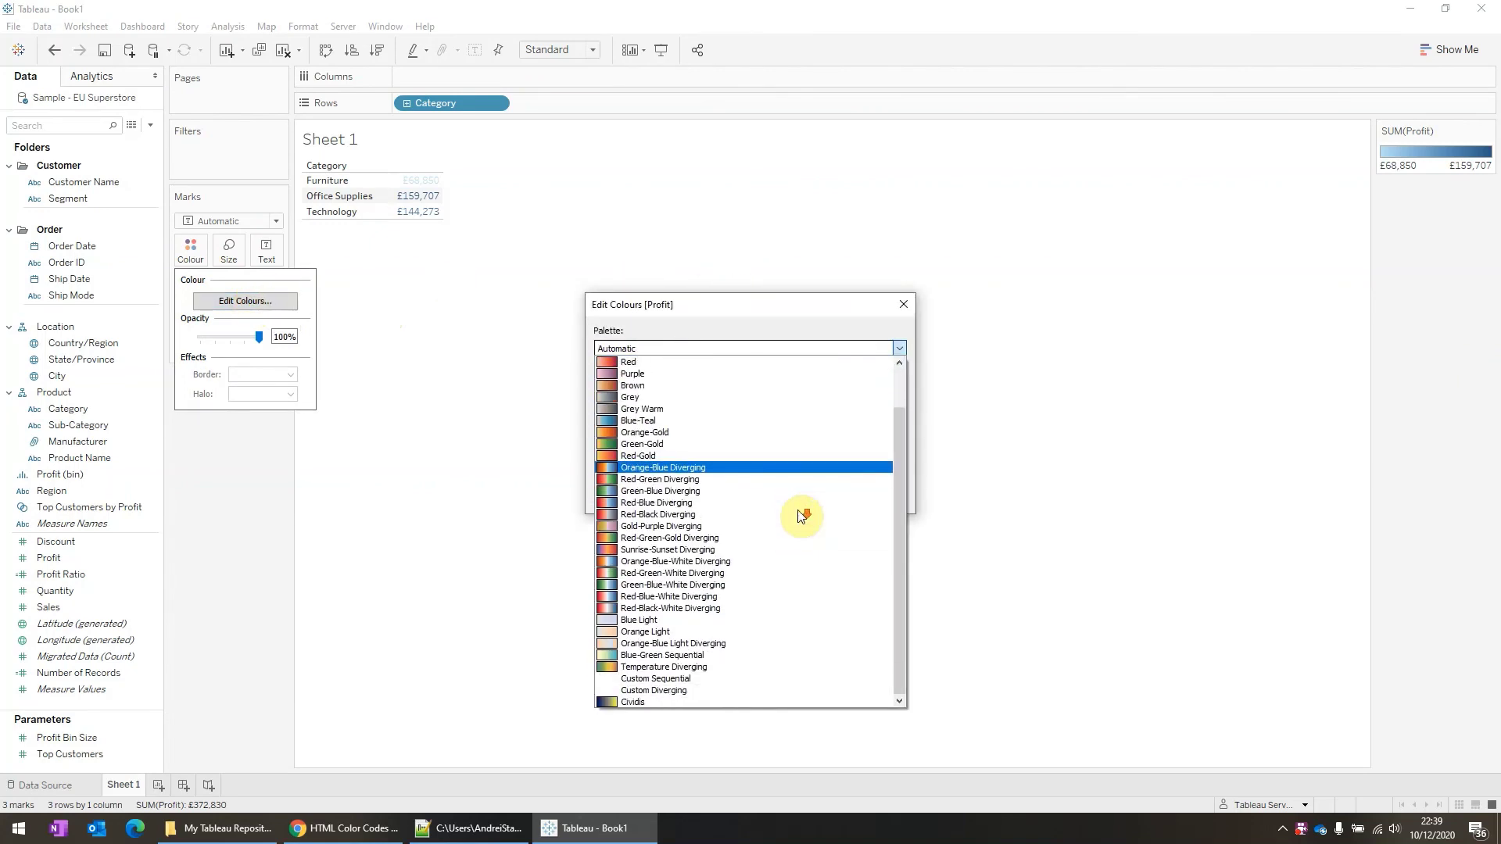
left_click(672, 701)
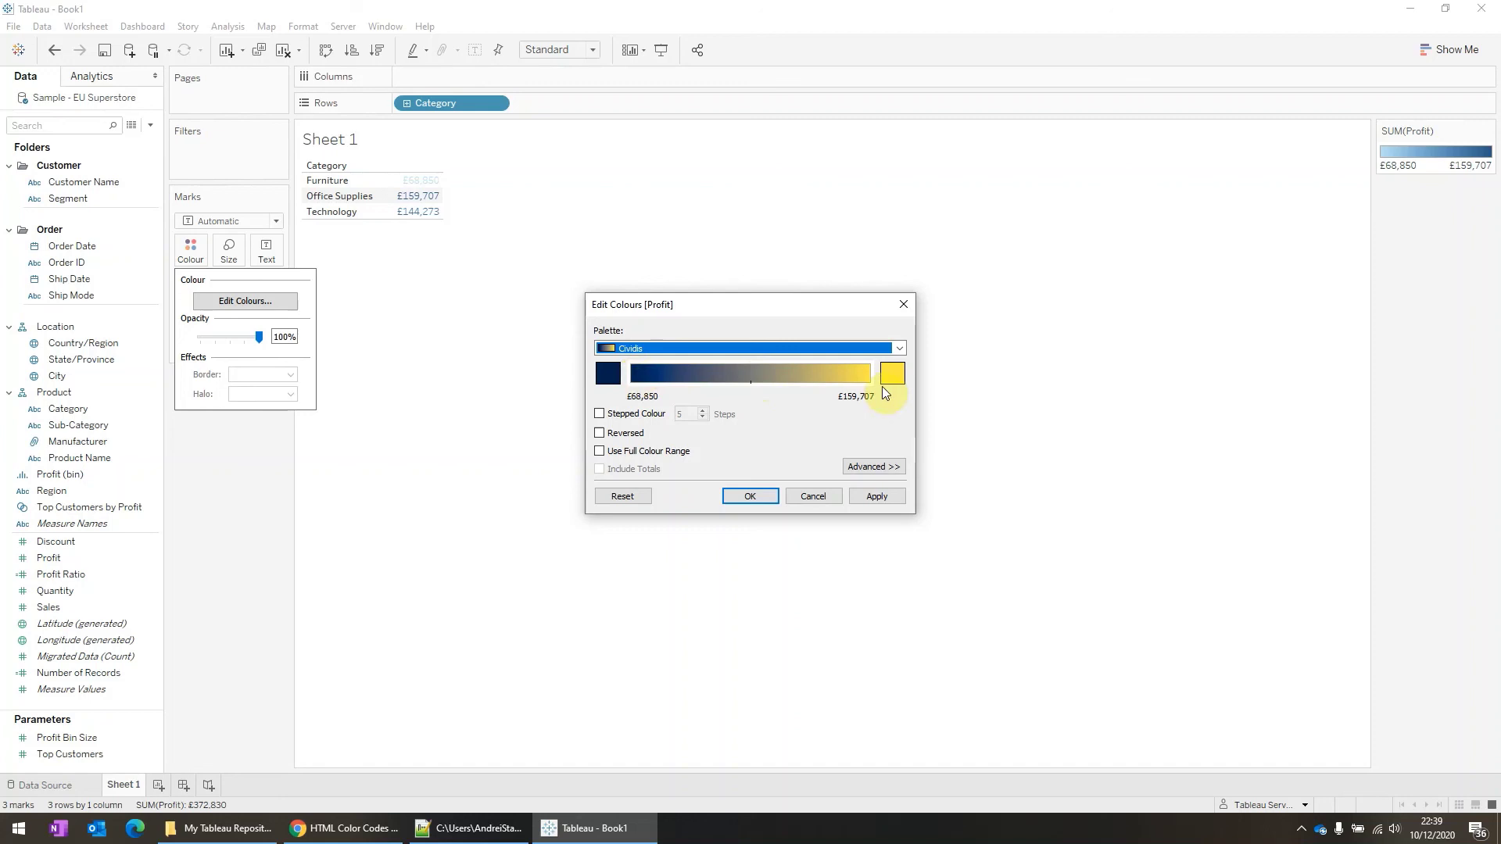
left_click(869, 494)
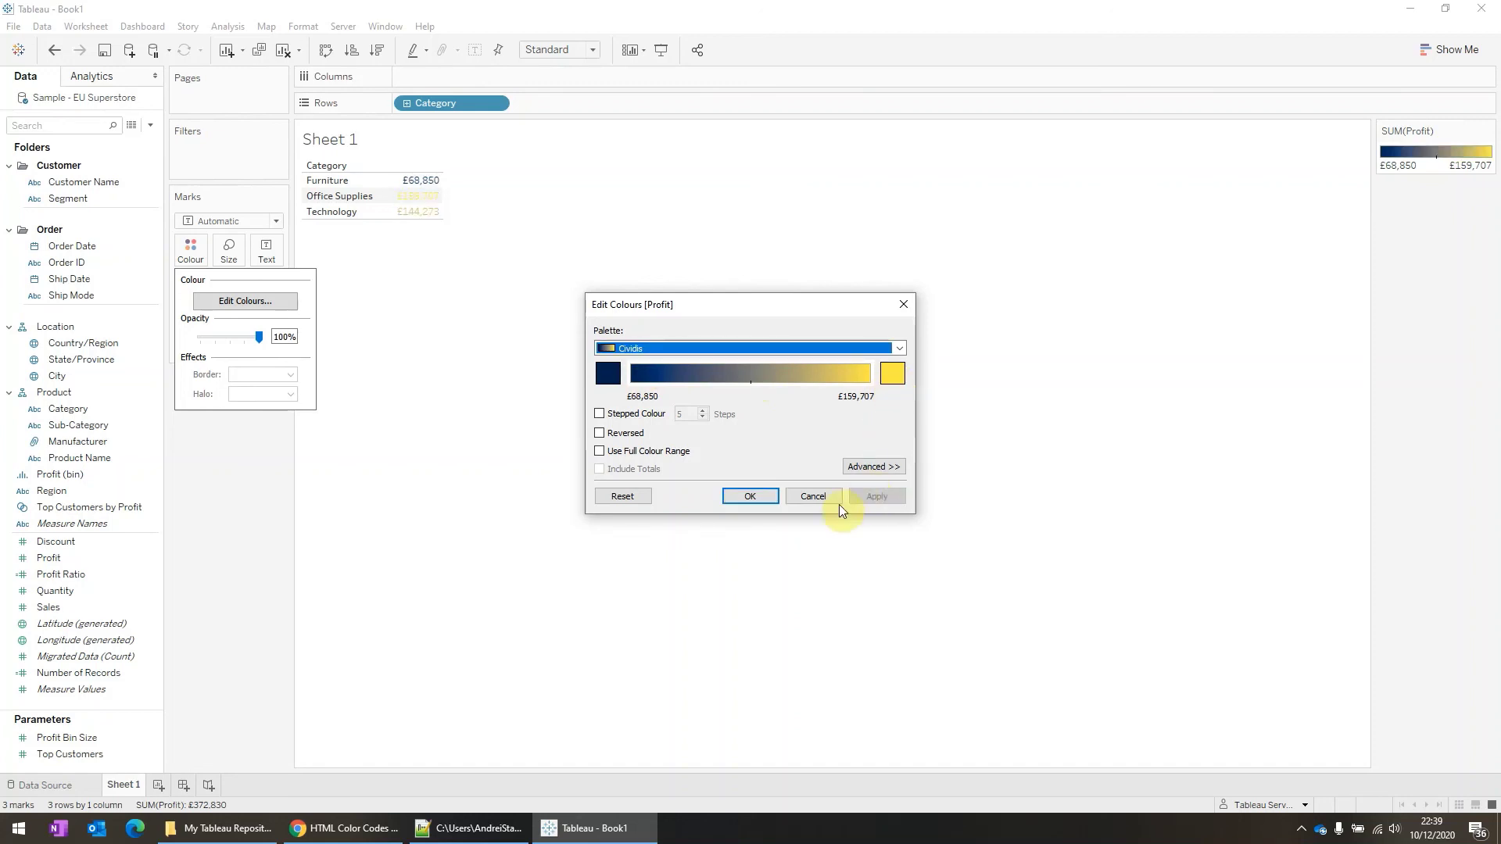
left_click(751, 496)
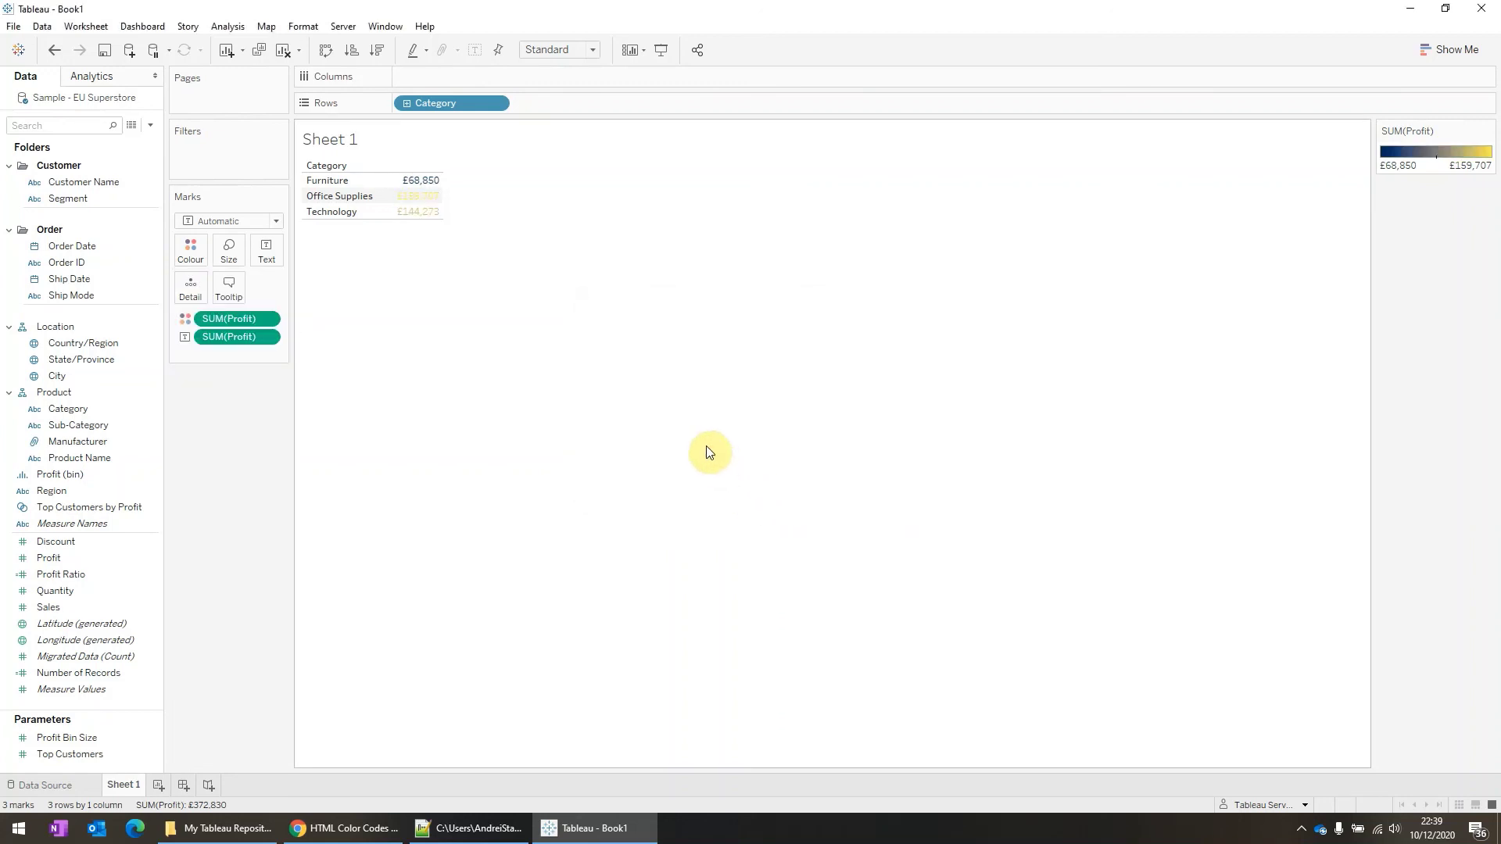